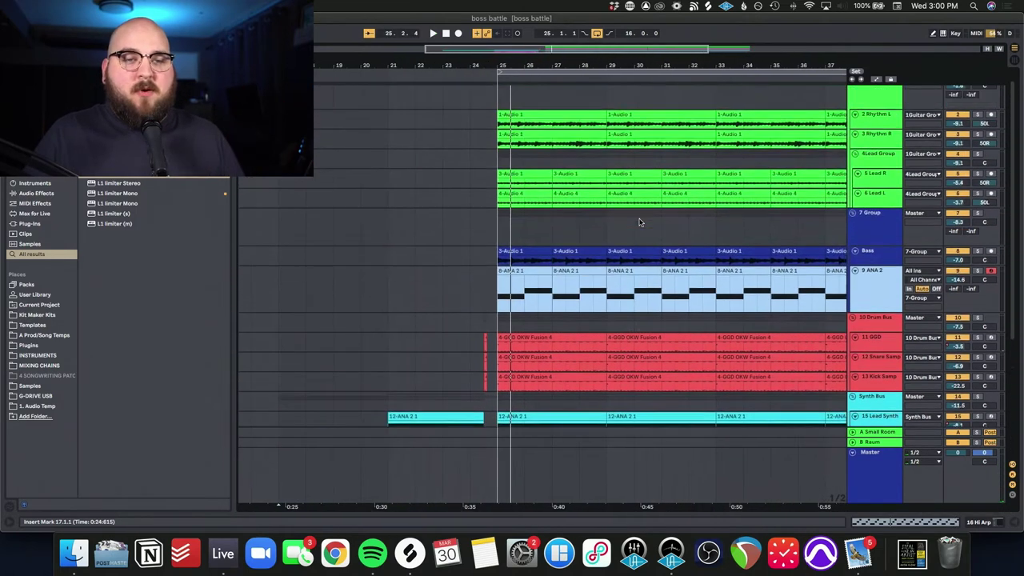
- Select bars 25 to 29 on the Rhythm L and Rhythm R tracks and fill the arrangement view with their clips
scroll(640, 222, up, 1)
scroll(639, 222, right, 5)
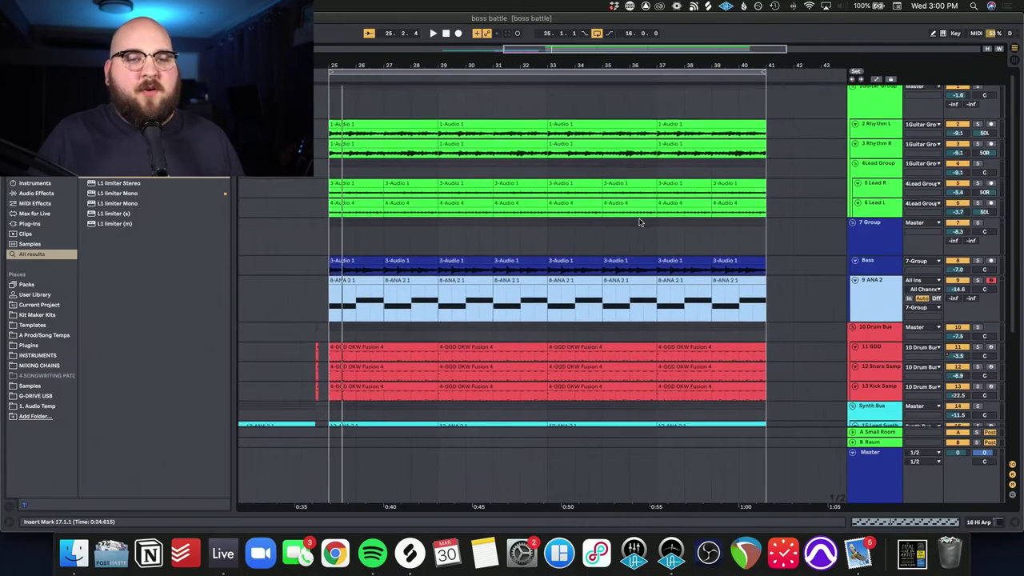
drag(335, 136, 441, 149)
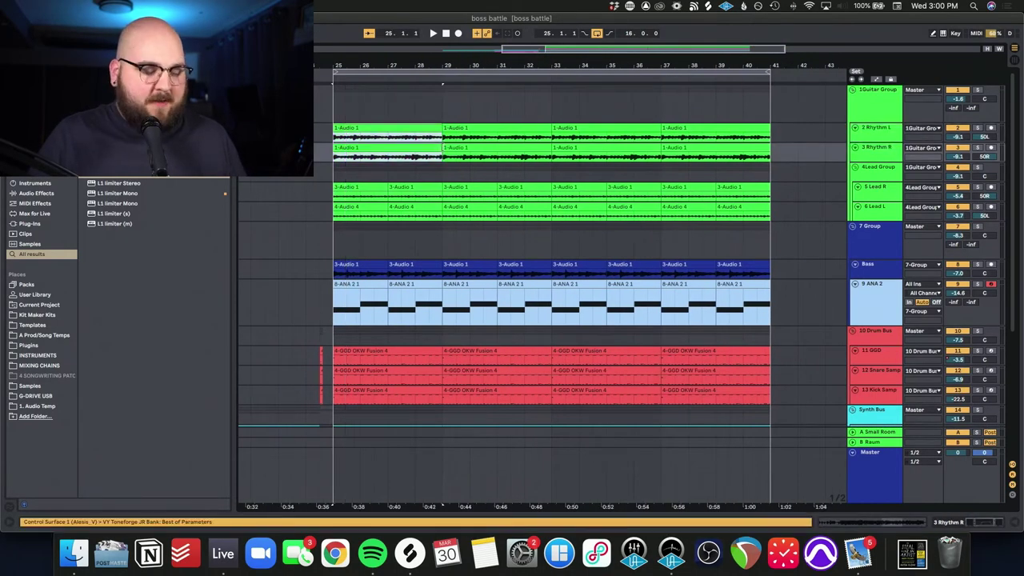
key(z)
scroll(775, 152, up, 1)
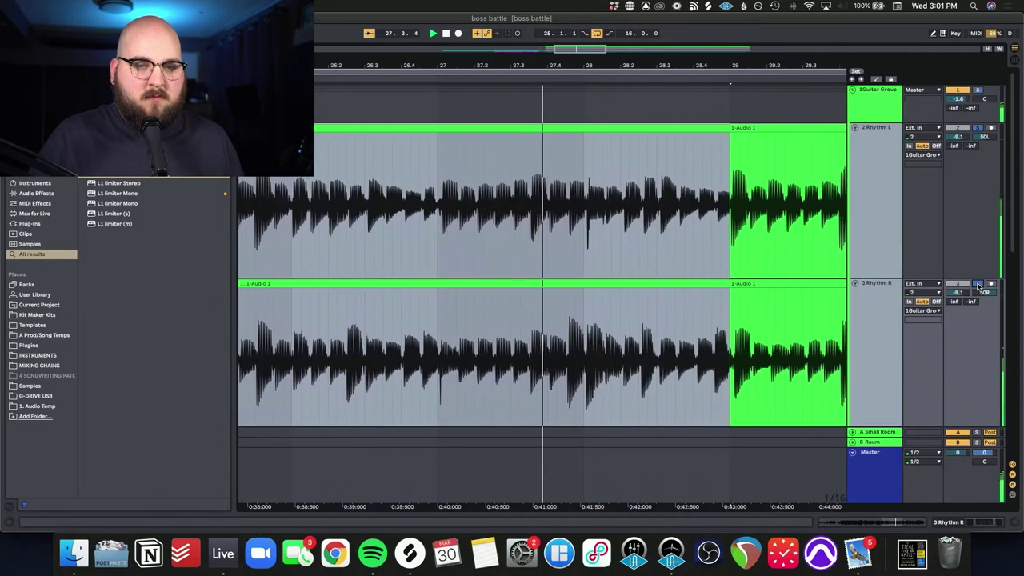
- Open the Toneforge plugin on the Rhythm L track and examine its cabinet, parametric EQ and compressor stages
click(46, 415)
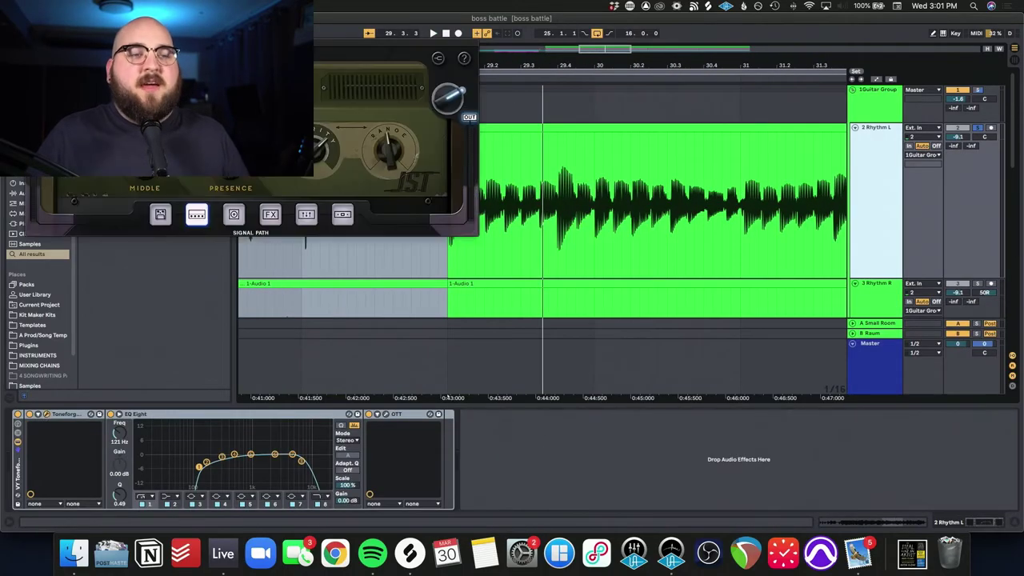
drag(140, 48, 425, 162)
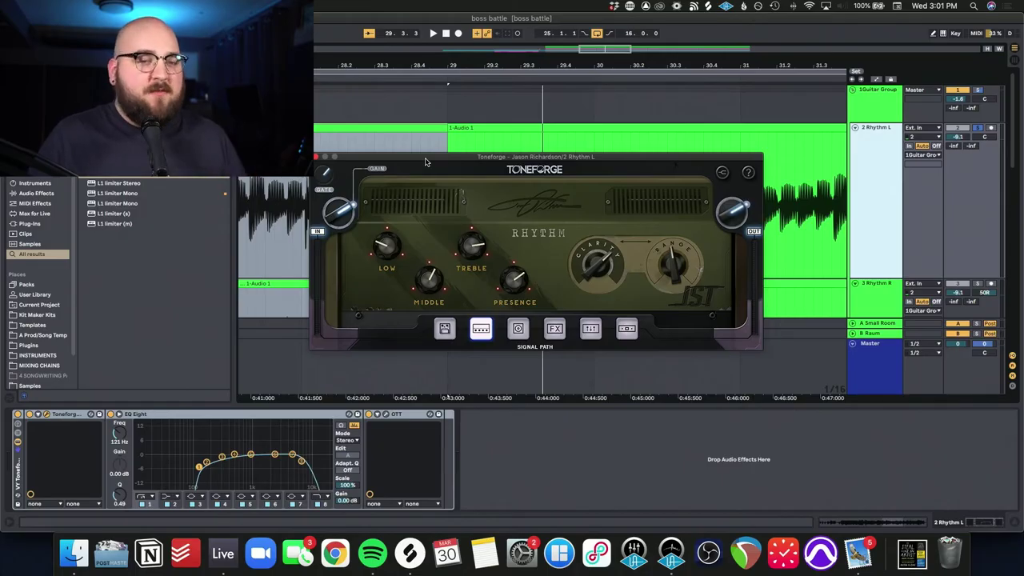
drag(425, 163, 434, 144)
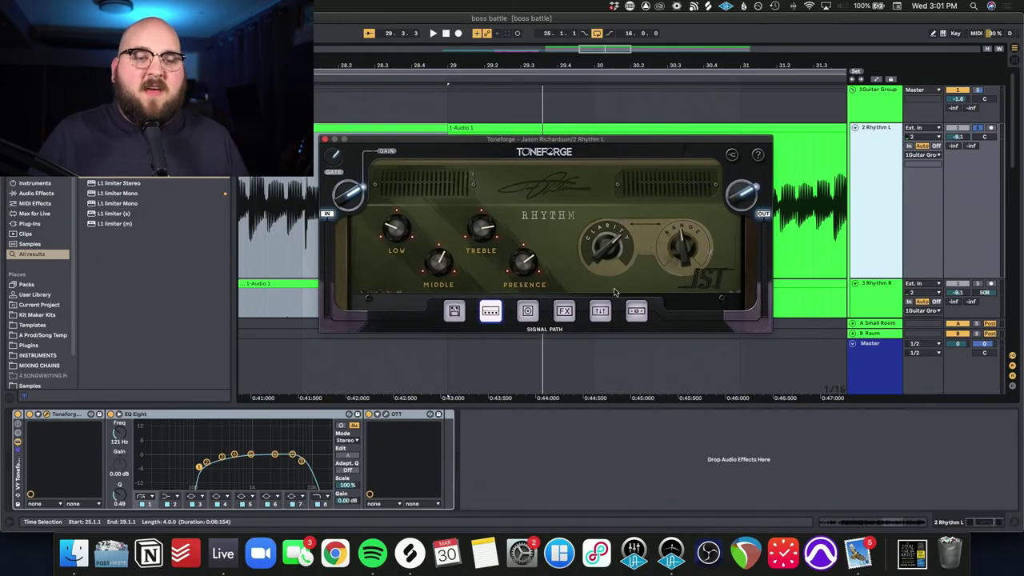
click(563, 311)
click(528, 311)
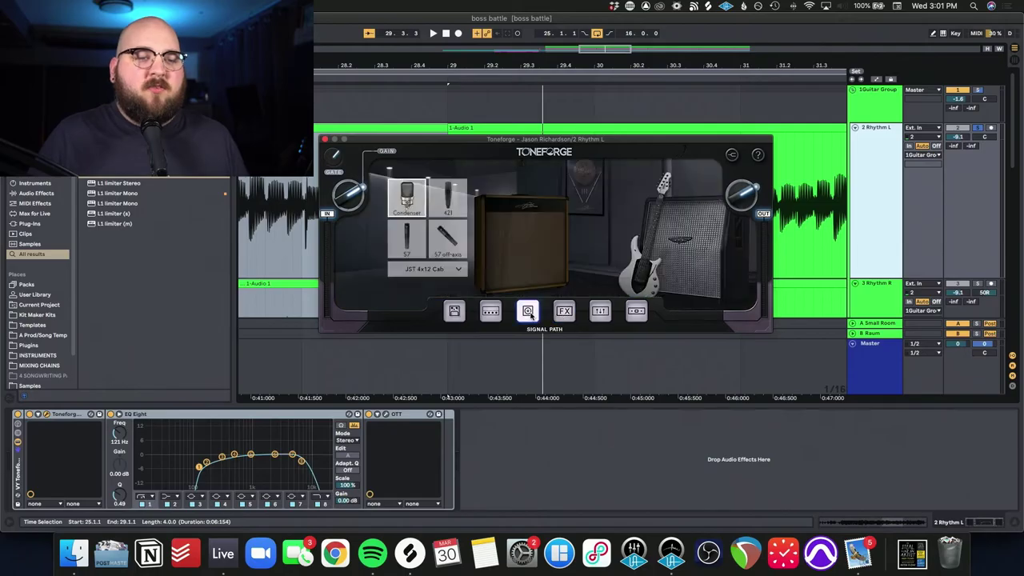
click(597, 313)
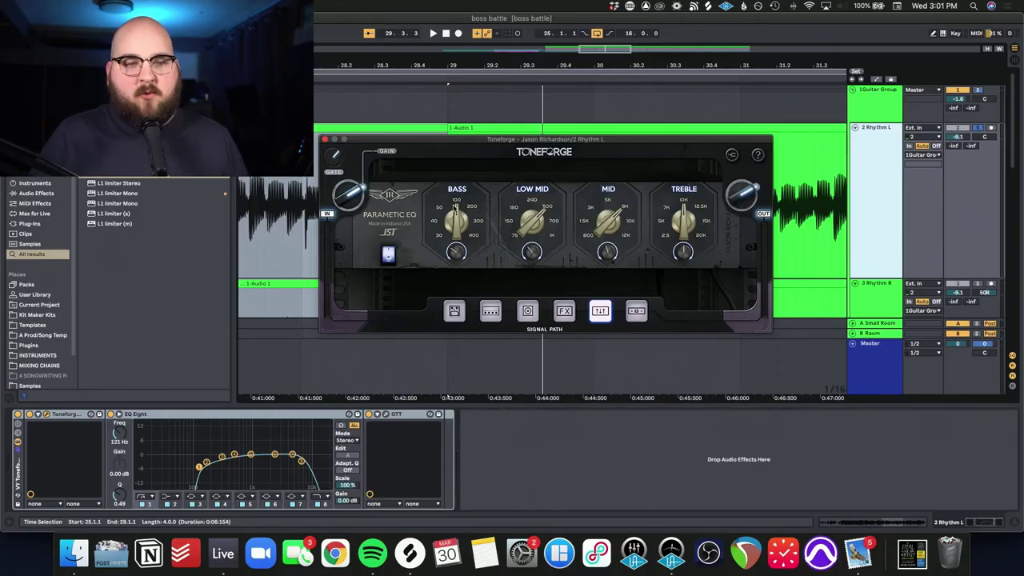
click(636, 312)
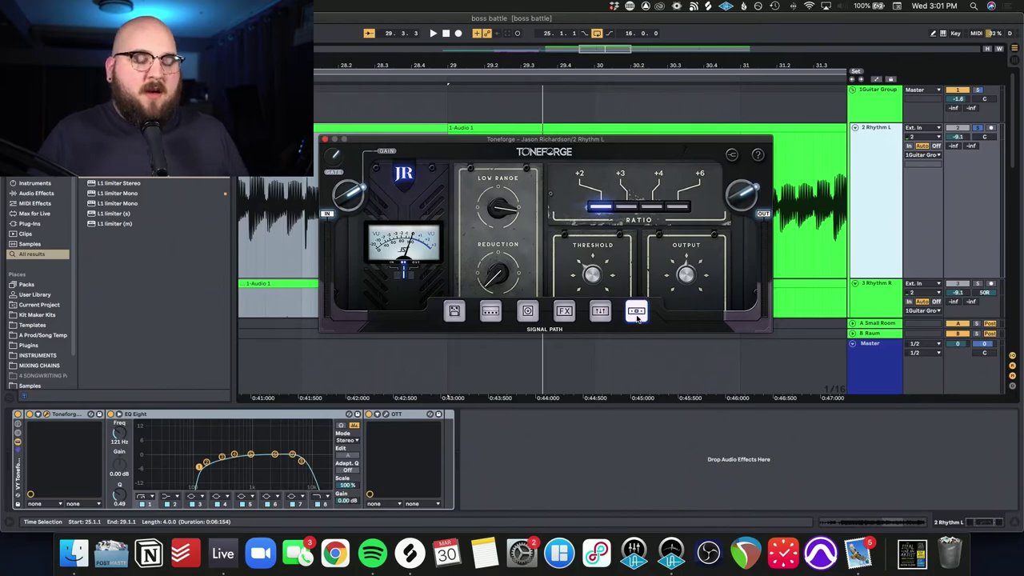
- Play back the Rhythm L guitar to audition the Toneforge tone and the EQ Eight curve
key(space)
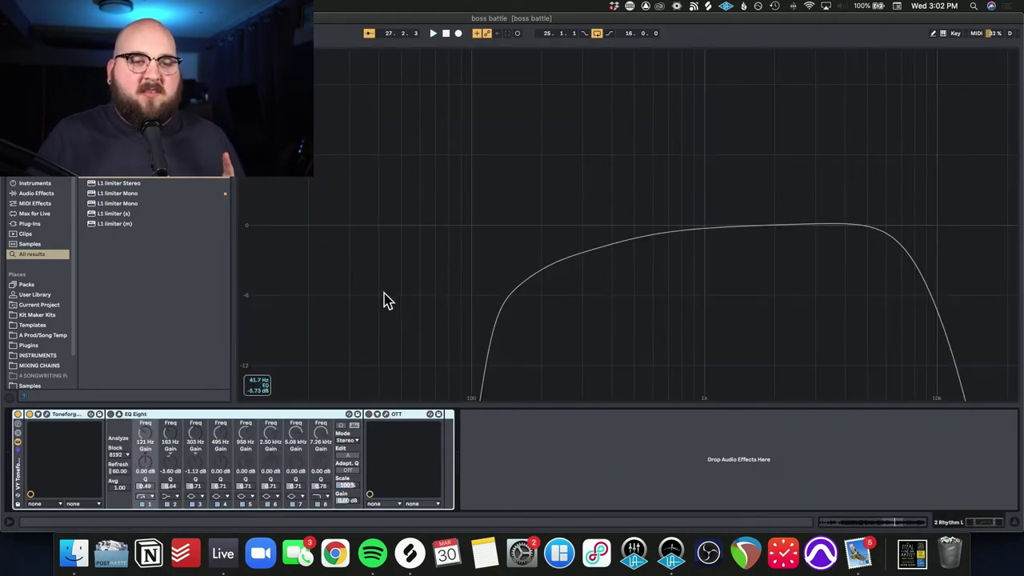
key(space)
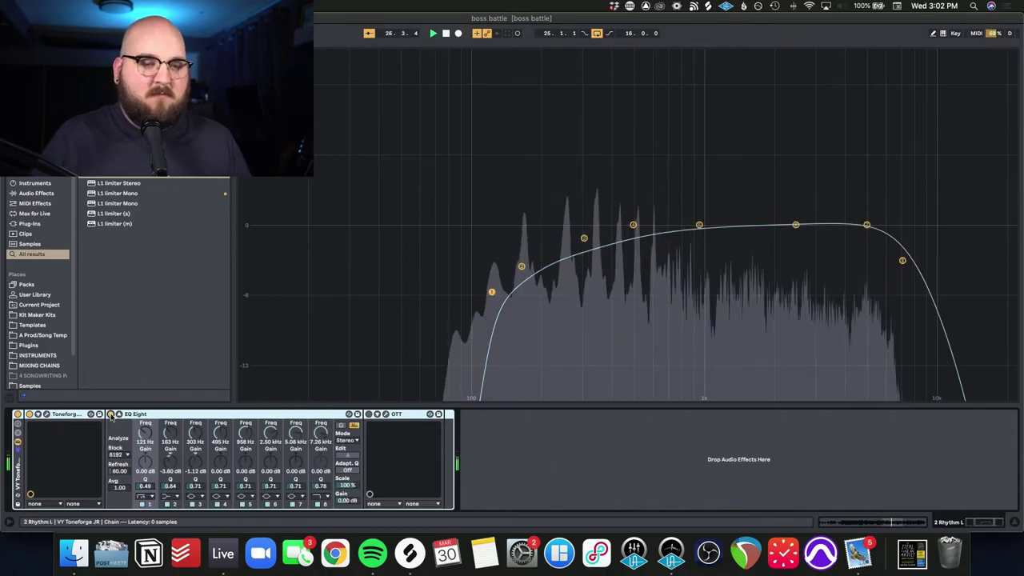
key(space)
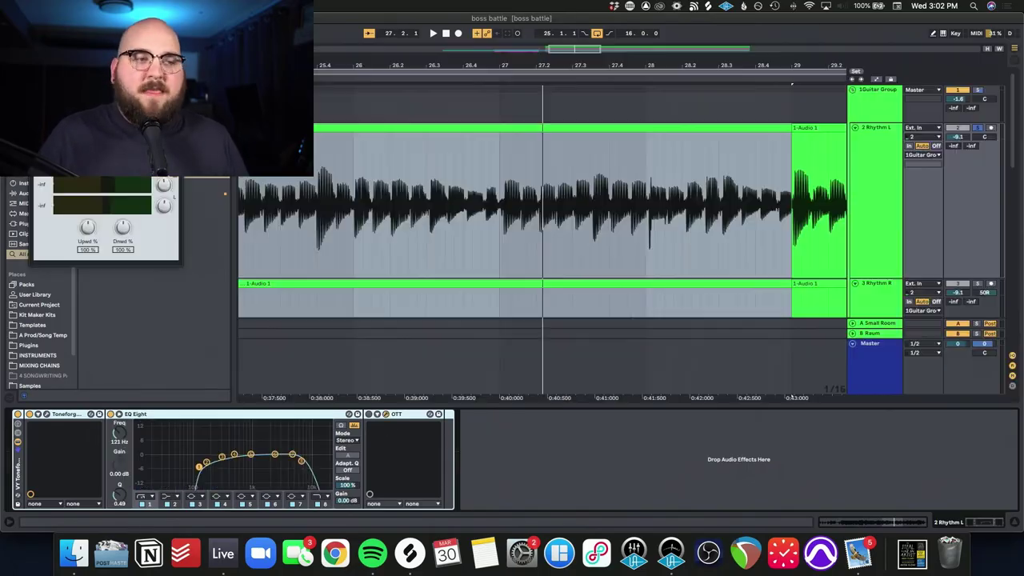
- Examine and audition the OTT compressor on Rhythm L, and play both rhythm guitars together from bar 25
drag(107, 48, 569, 118)
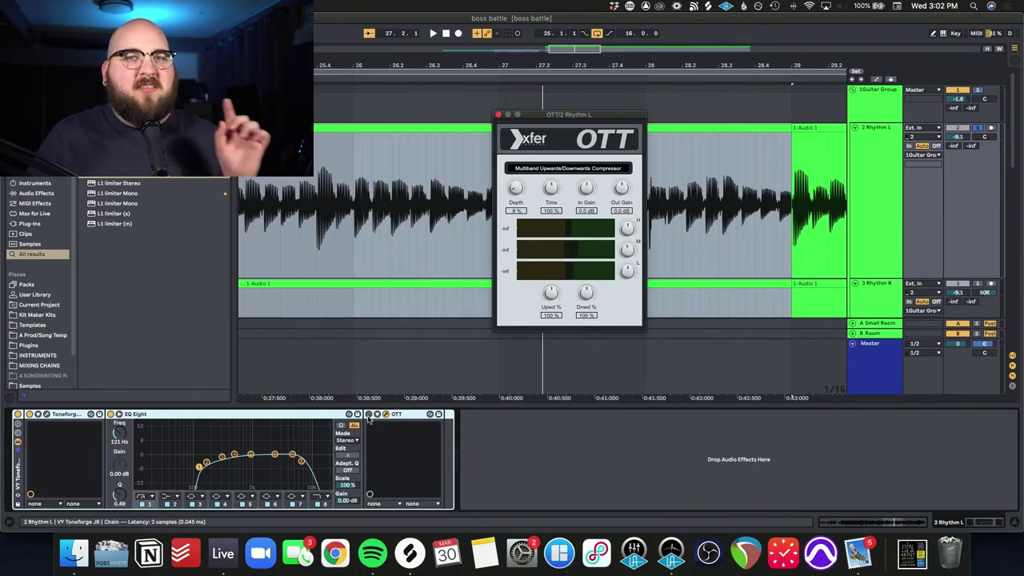
key(space)
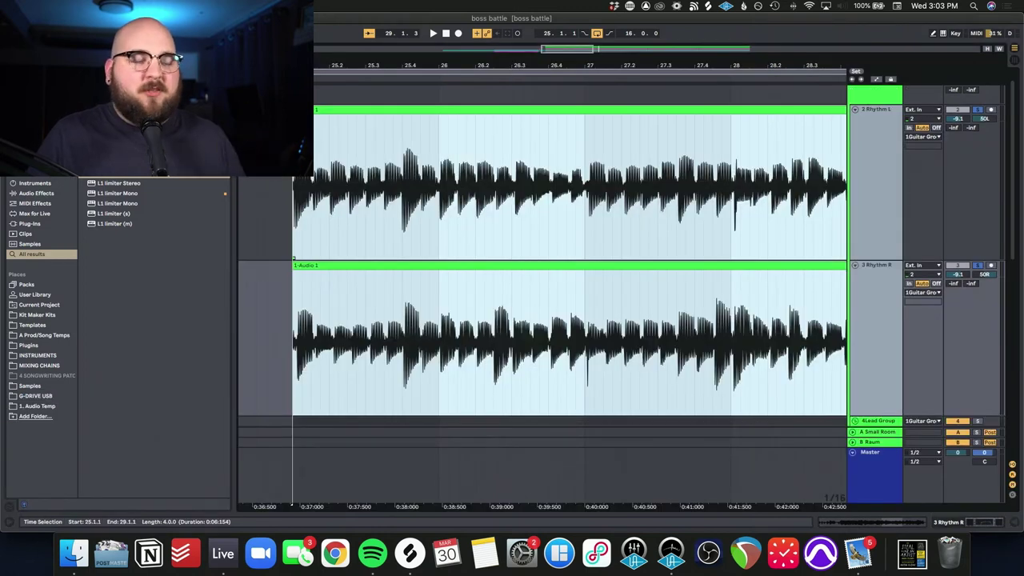
key(Left)
key(space)
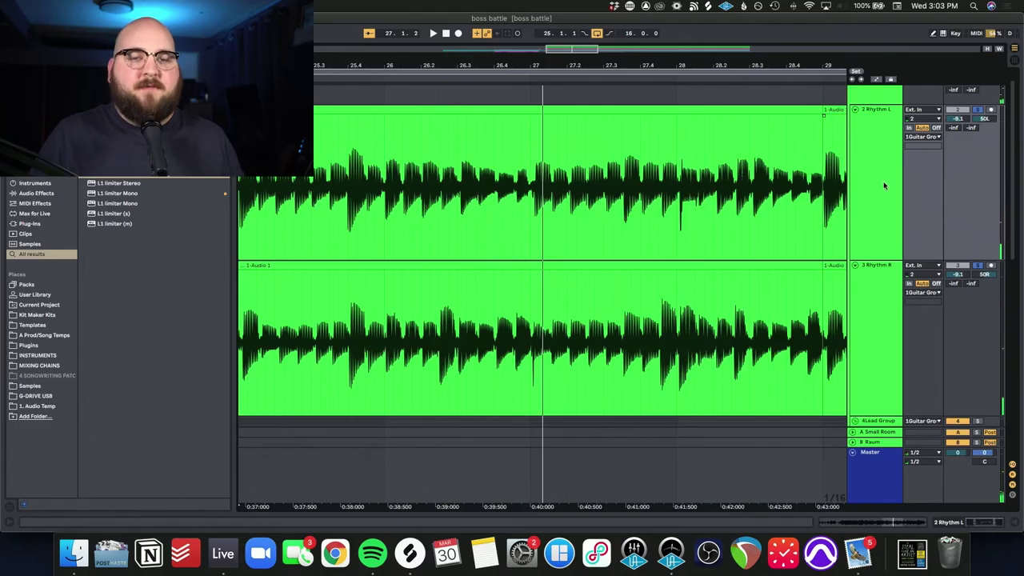
- Play the Lead R and Lead L guitars from bar 25
key(minus)
key(minus)
key(minus)
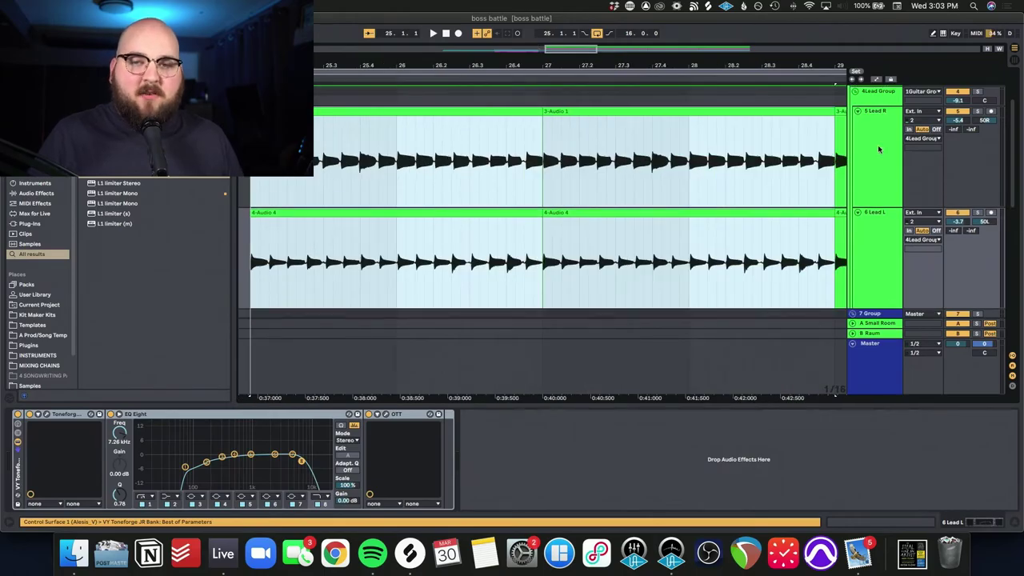
key(space)
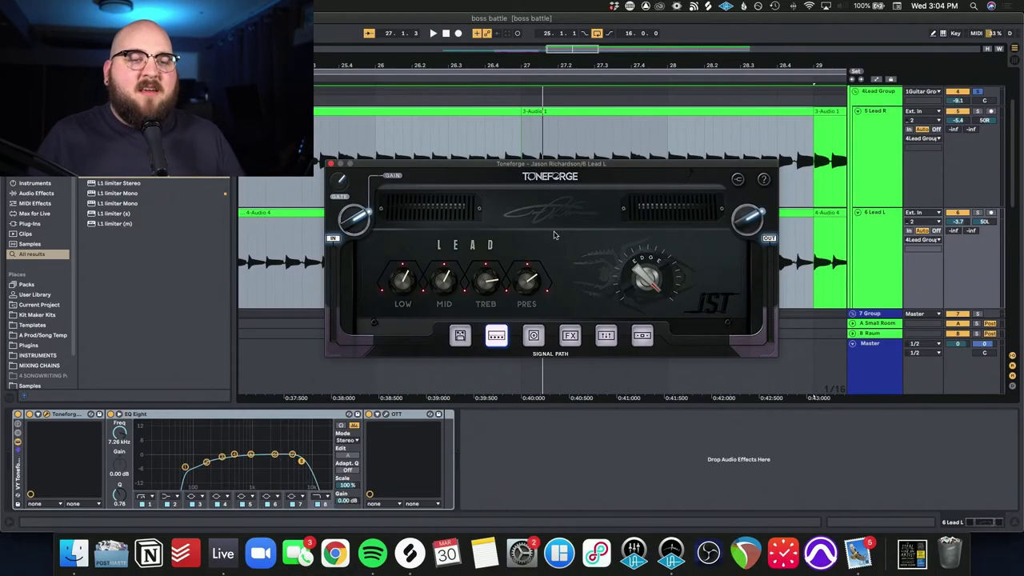
- Examine the compressor and cabinet stages of the Lead L track's Toneforge plugin and close its window
click(642, 335)
click(533, 335)
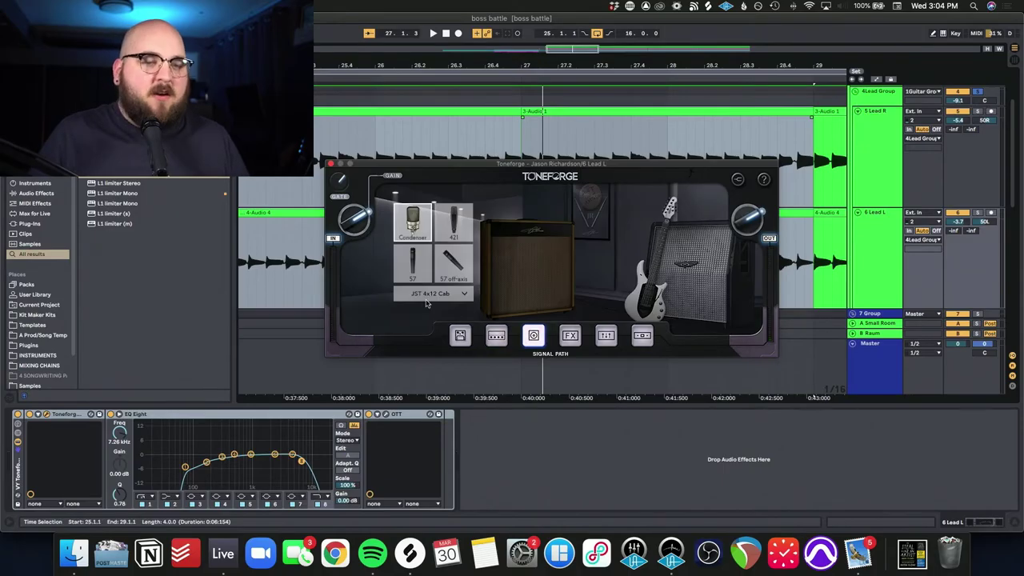
click(330, 164)
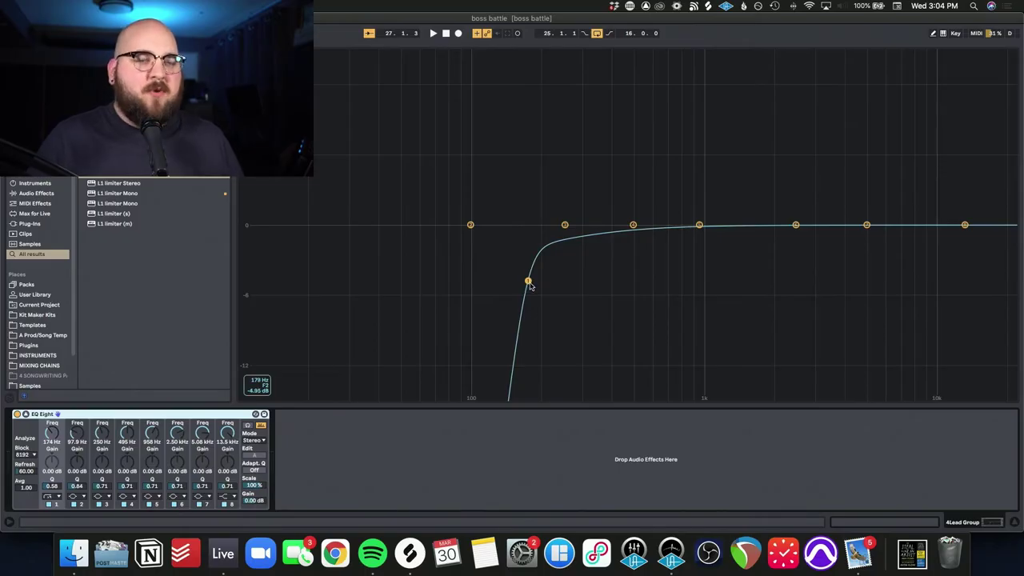
- Compare the Lead Group's sound with its EQ Eight bypassed and active during playback
click(17, 415)
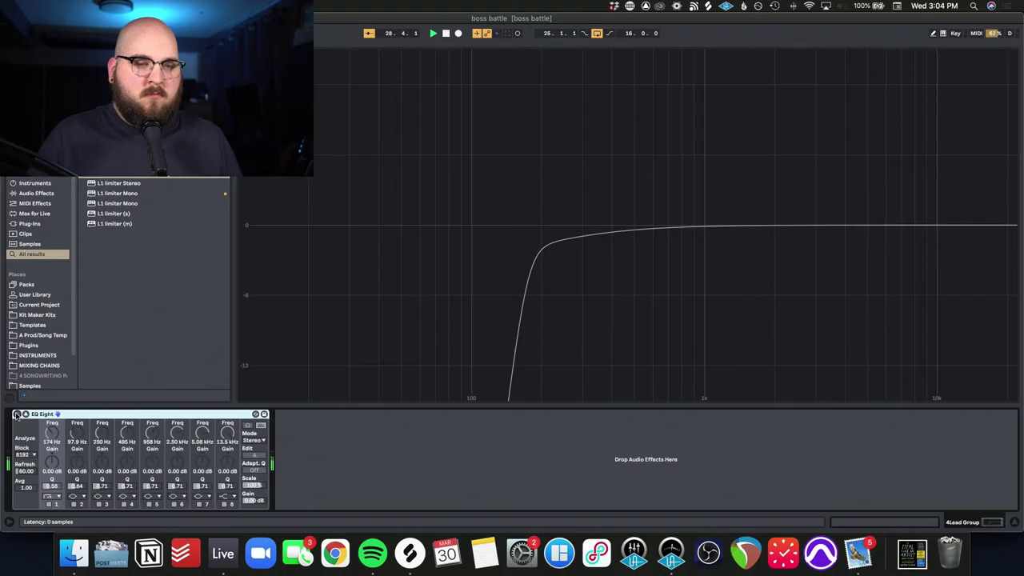
click(17, 415)
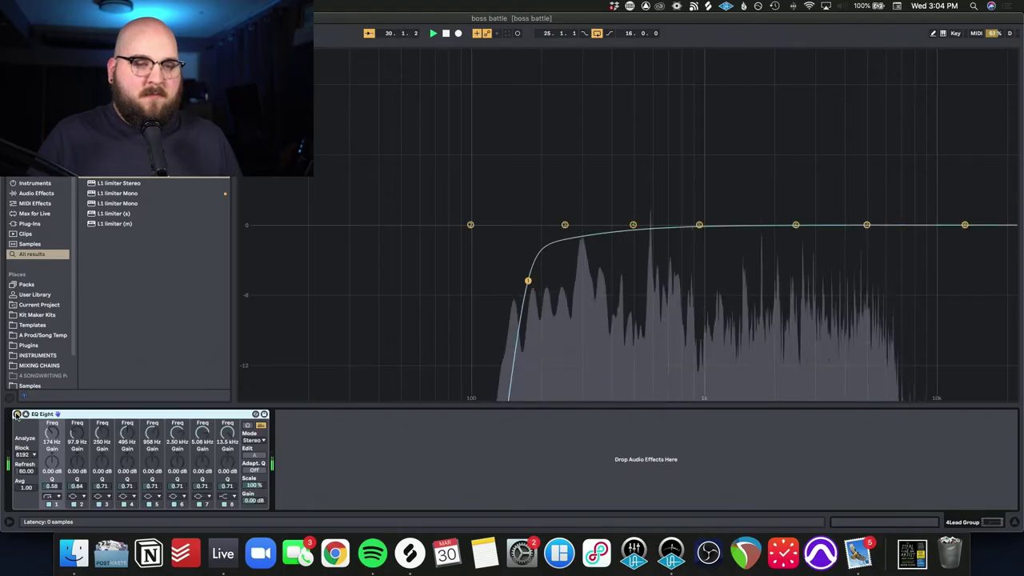
key(space)
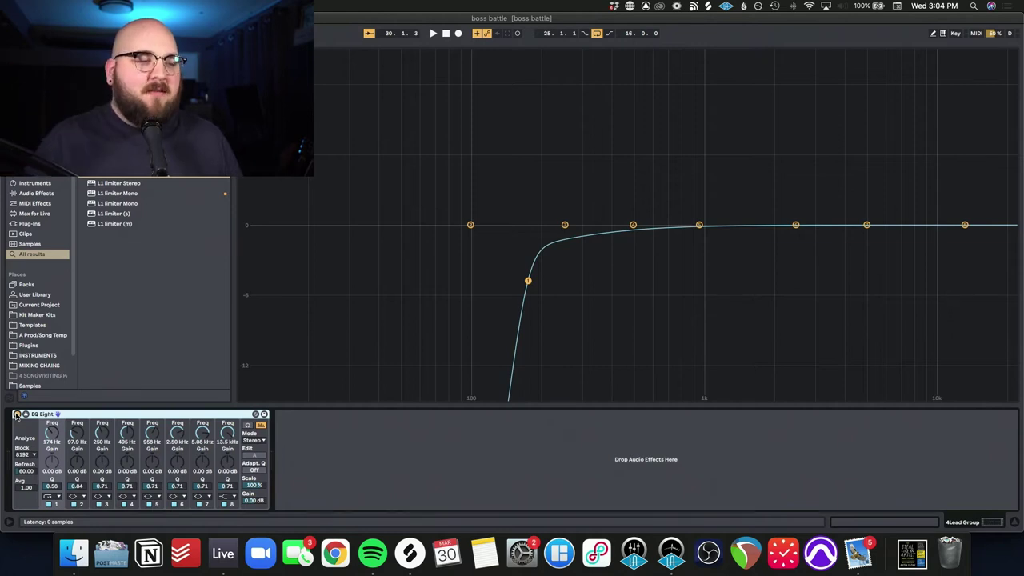
- Open soothe2 on the Guitar Group track and compare the guitars with the plugin bypassed and active during playback
click(889, 104)
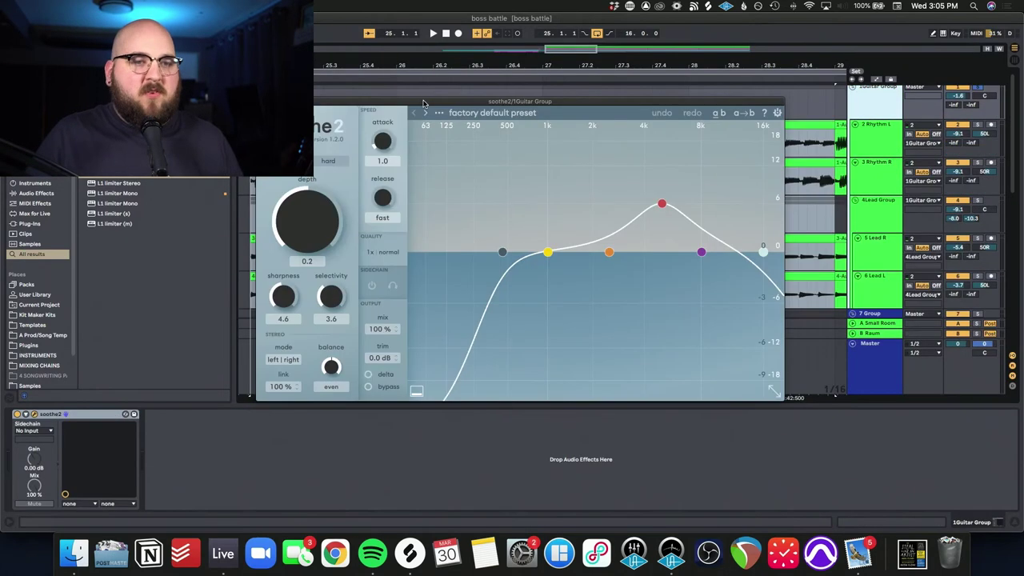
drag(416, 104, 462, 129)
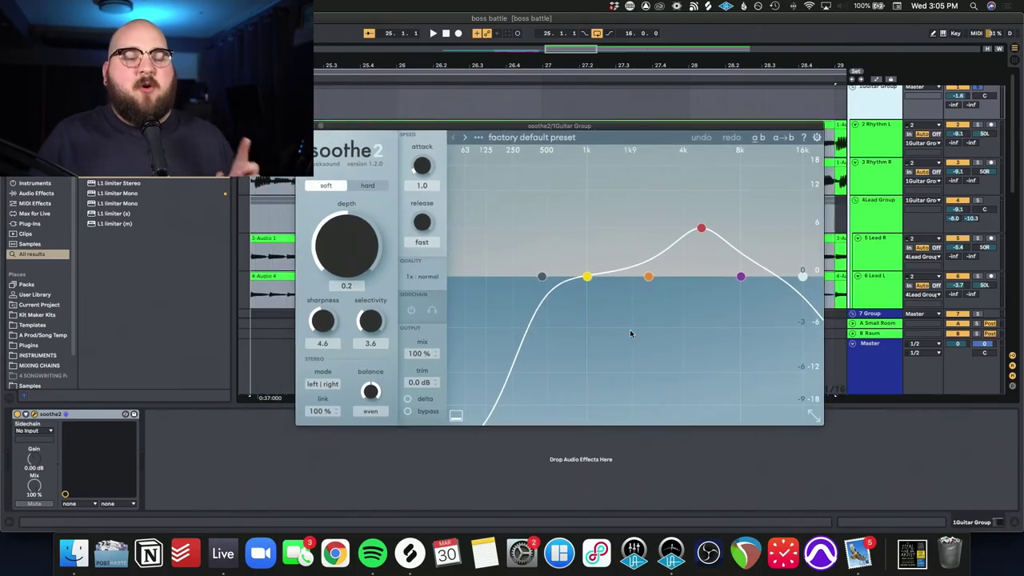
click(17, 415)
key(space)
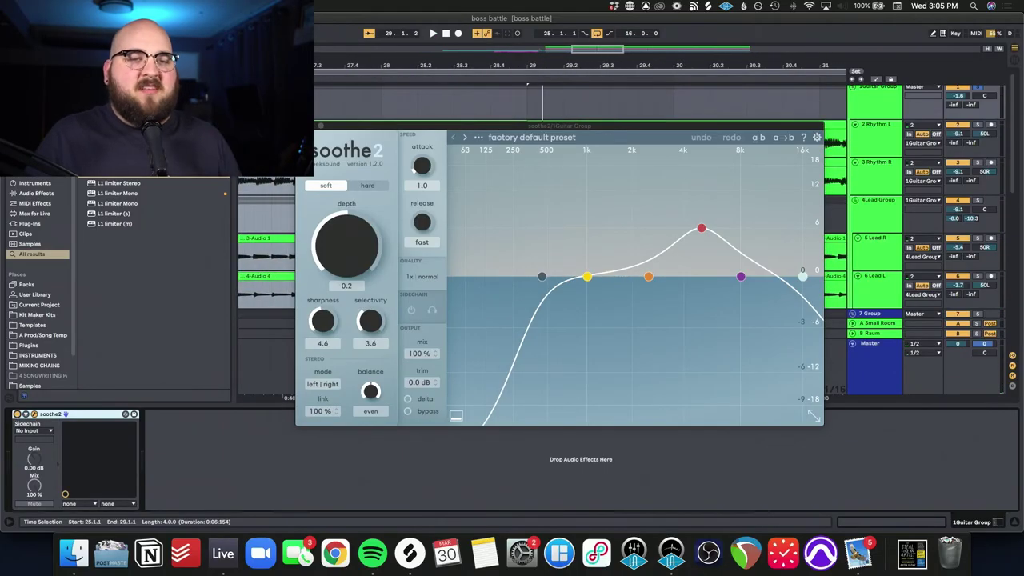
click(701, 228)
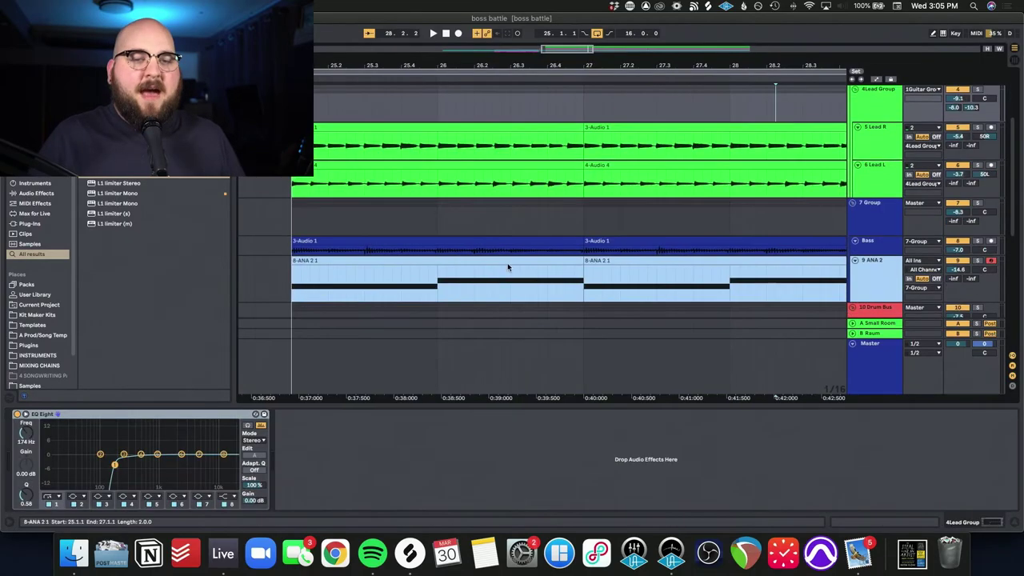
- Enlarge the Bass and ANA 2 clips starting at bar 25 and play the Bass track soloed
click(507, 256)
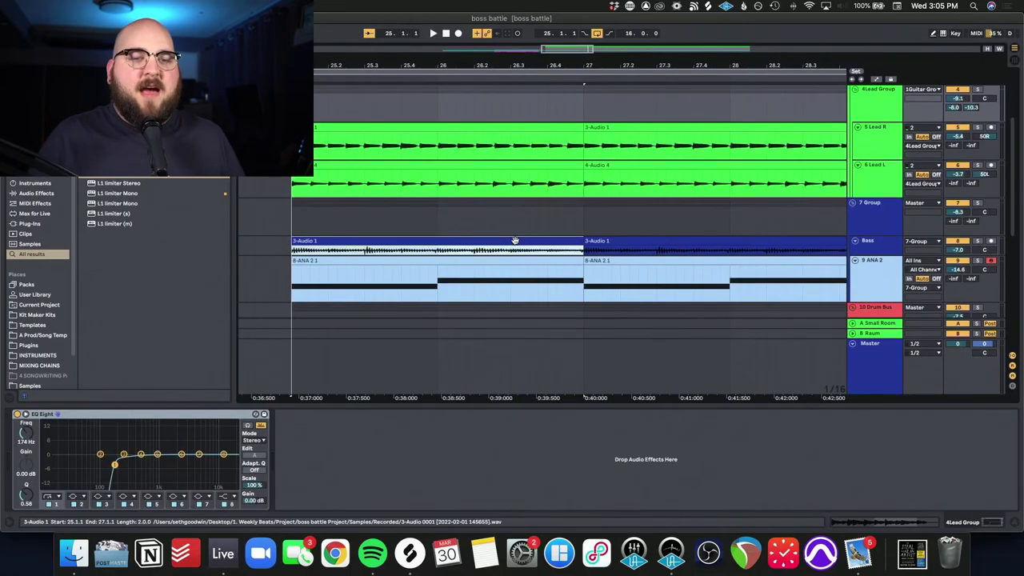
scroll(516, 244, down, 1)
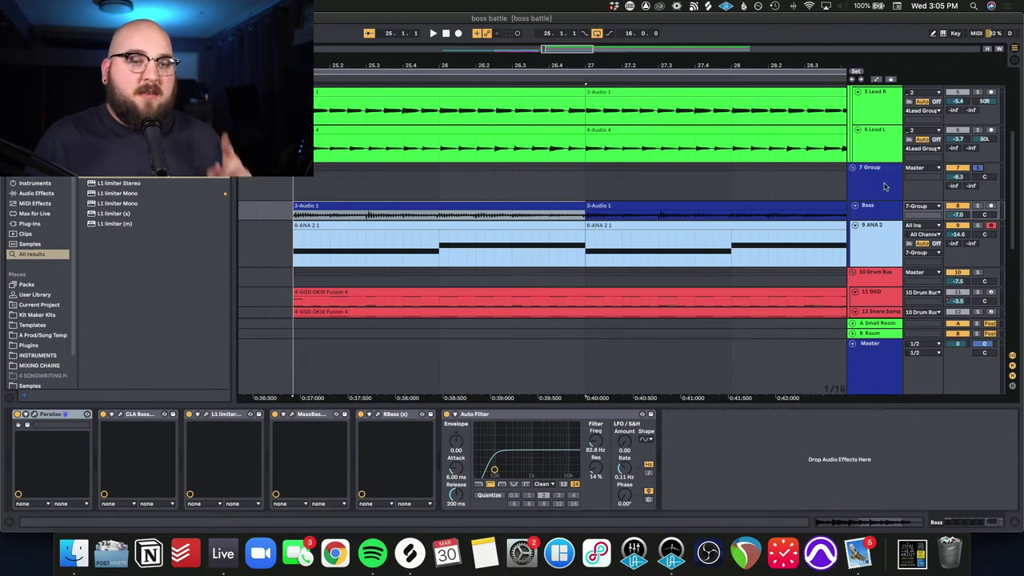
click(296, 224)
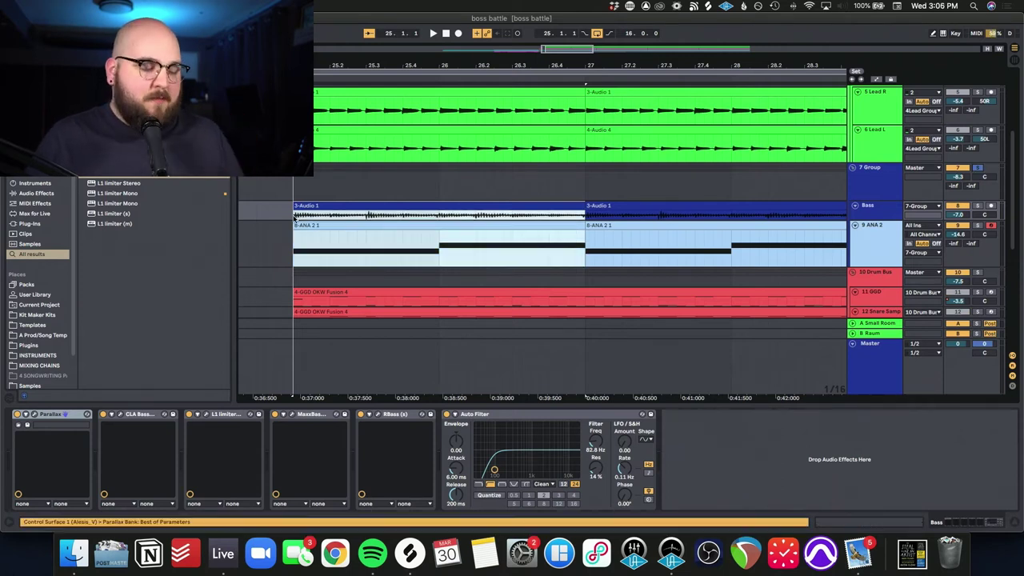
key(z)
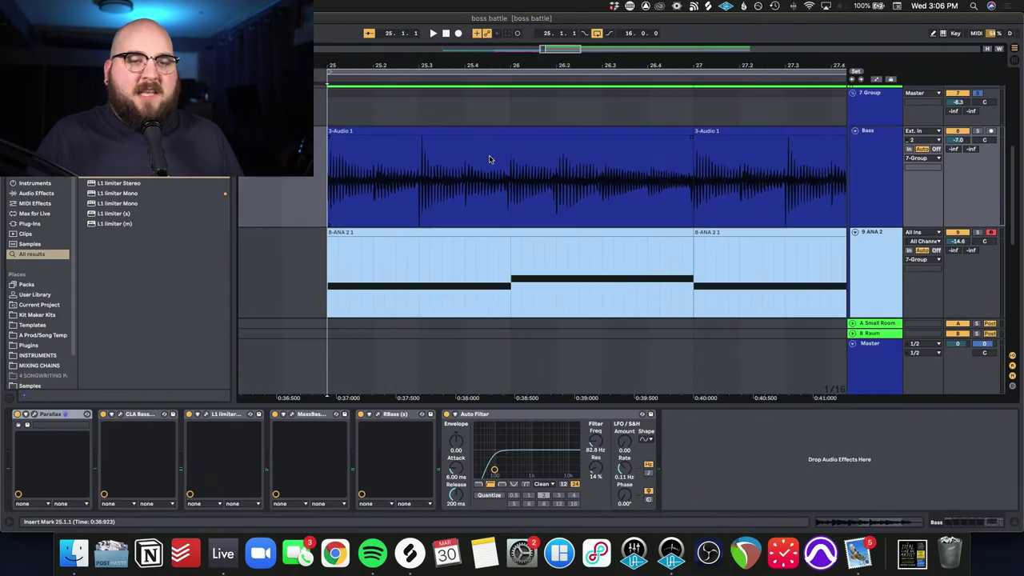
click(977, 131)
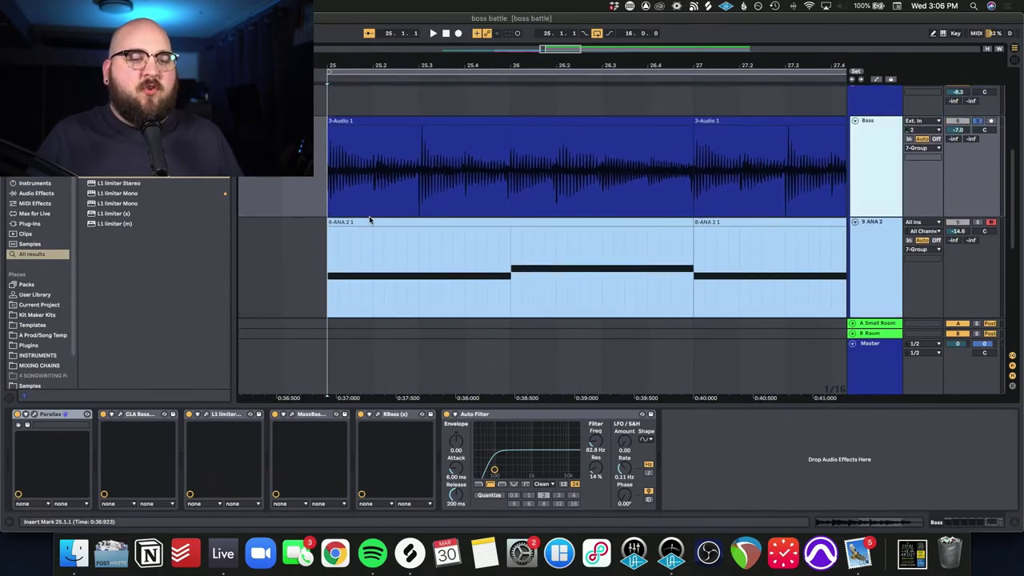
key(space)
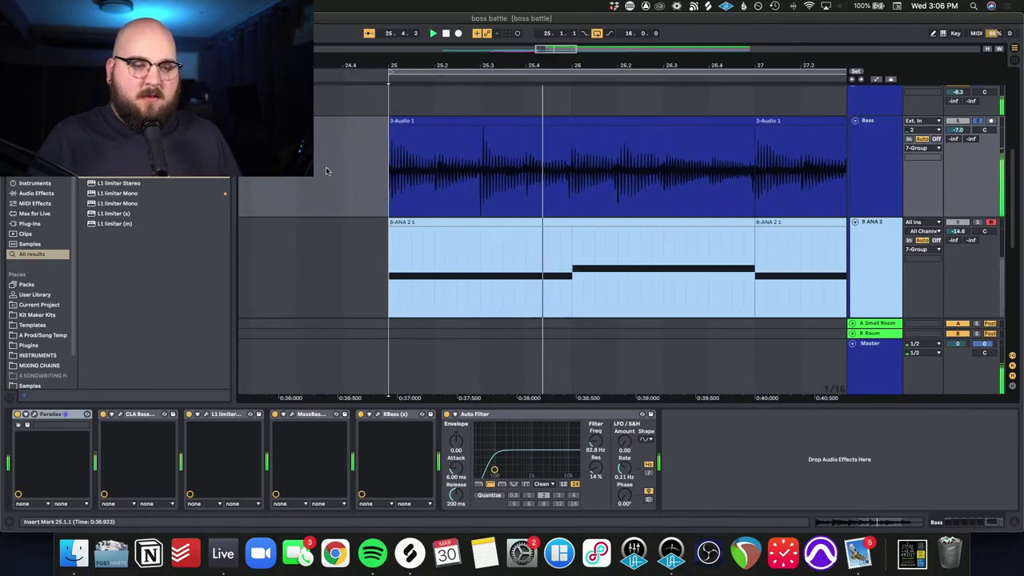
- Play the ANA 2 synth bass on its own from bar 25
scroll(328, 192, down, 4)
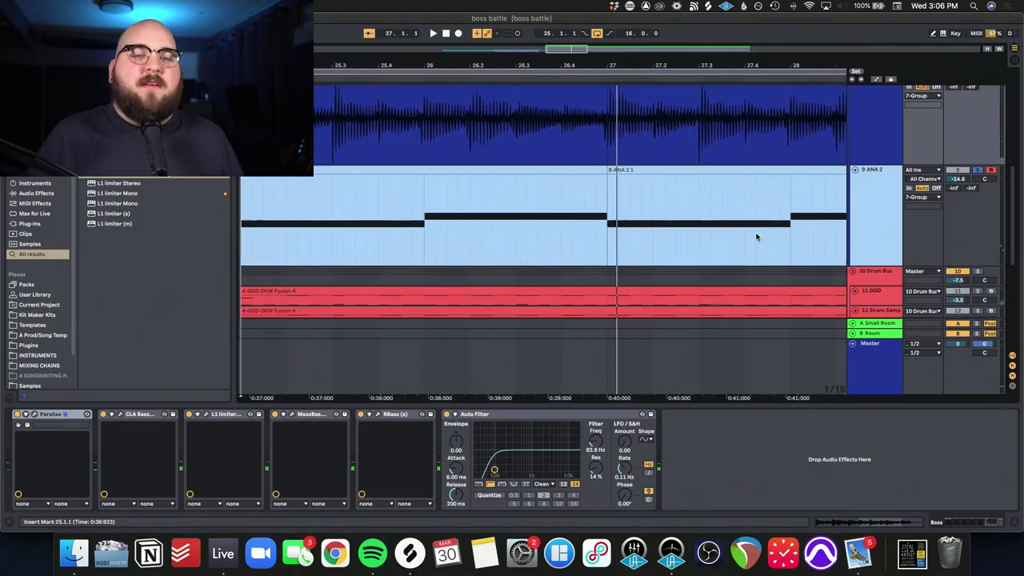
click(253, 224)
key(space)
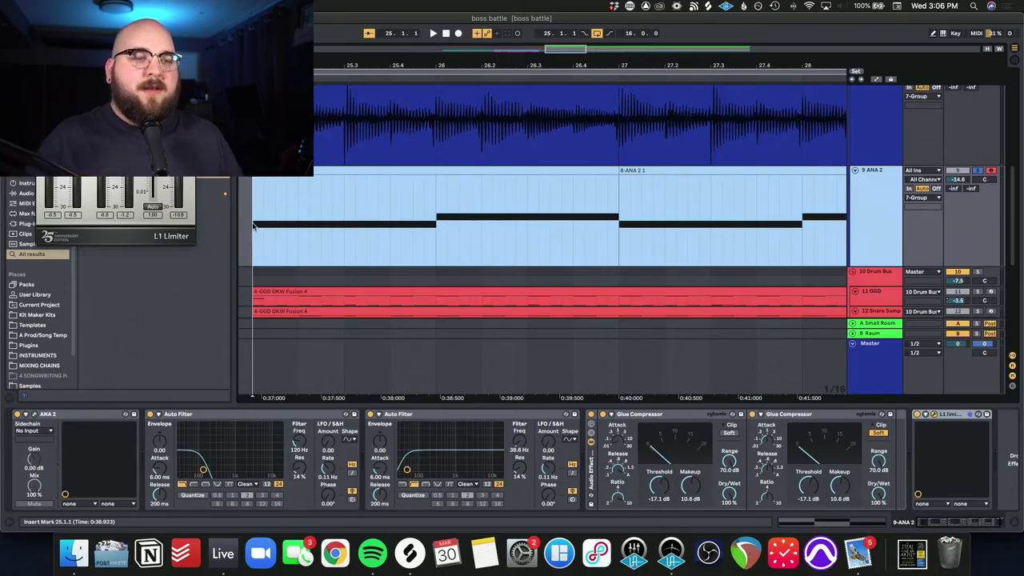
key(space)
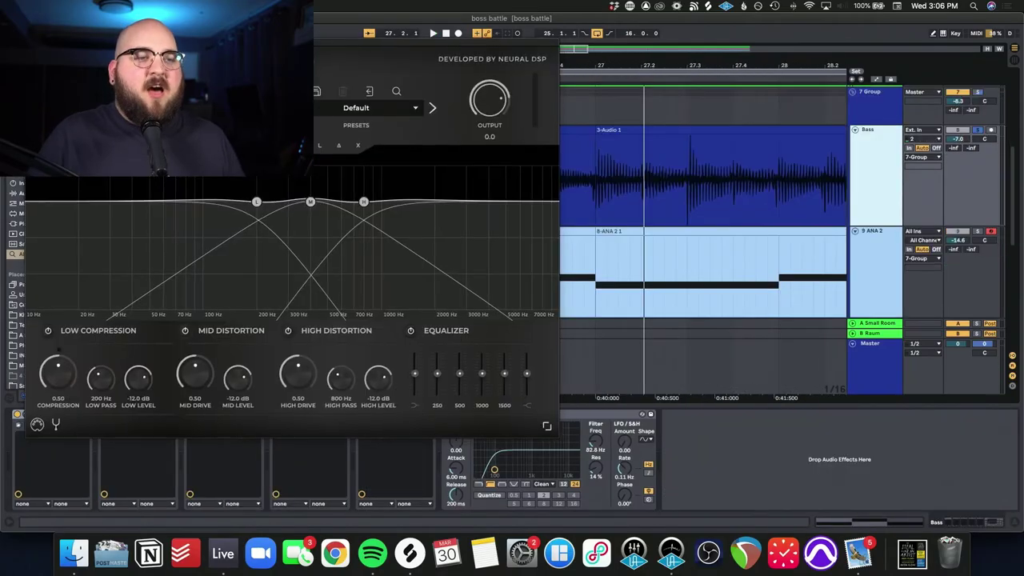
- Examine the Bass track's Parallax, CLA Bass, L1 limiter, MaxxBass and RBass plugin settings, closing each window after viewing
drag(176, 48, 432, 53)
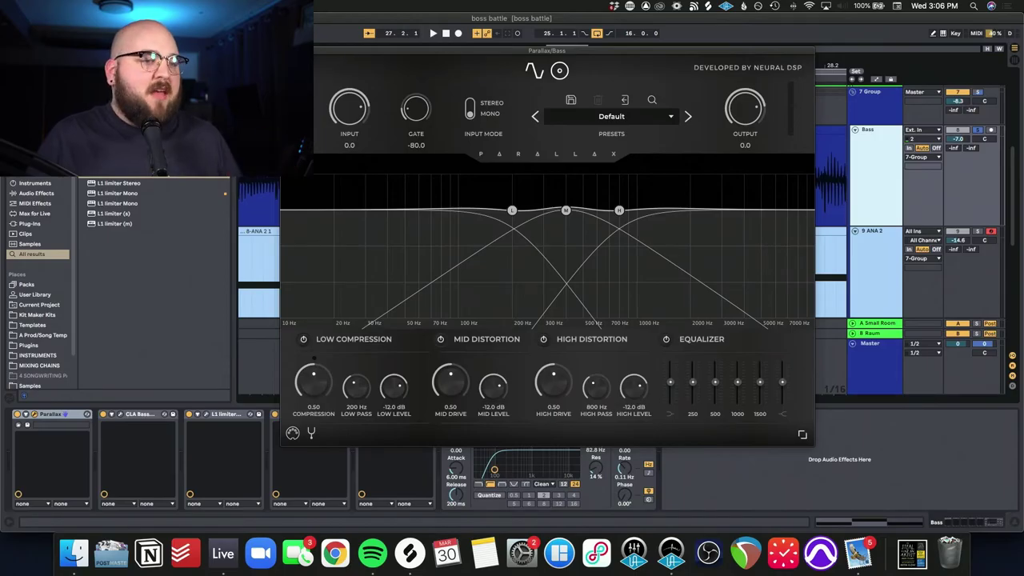
drag(527, 96, 535, 94)
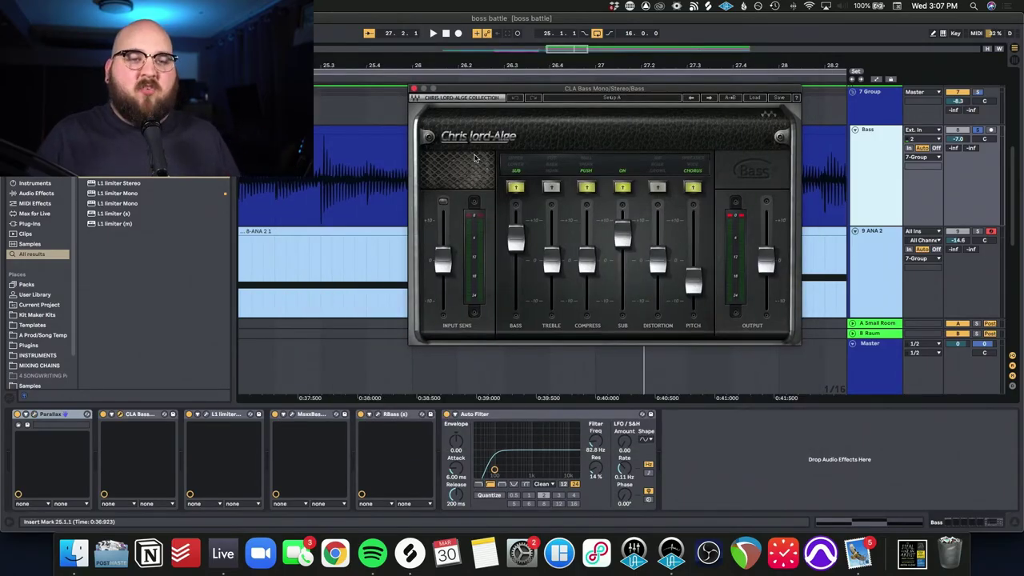
click(414, 88)
drag(519, 156, 556, 129)
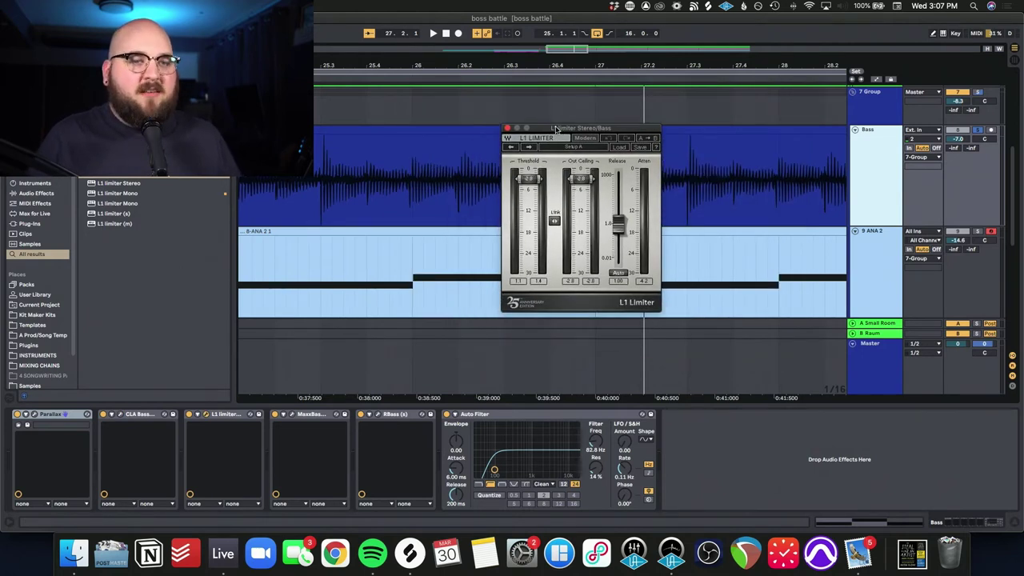
drag(454, 129, 425, 137)
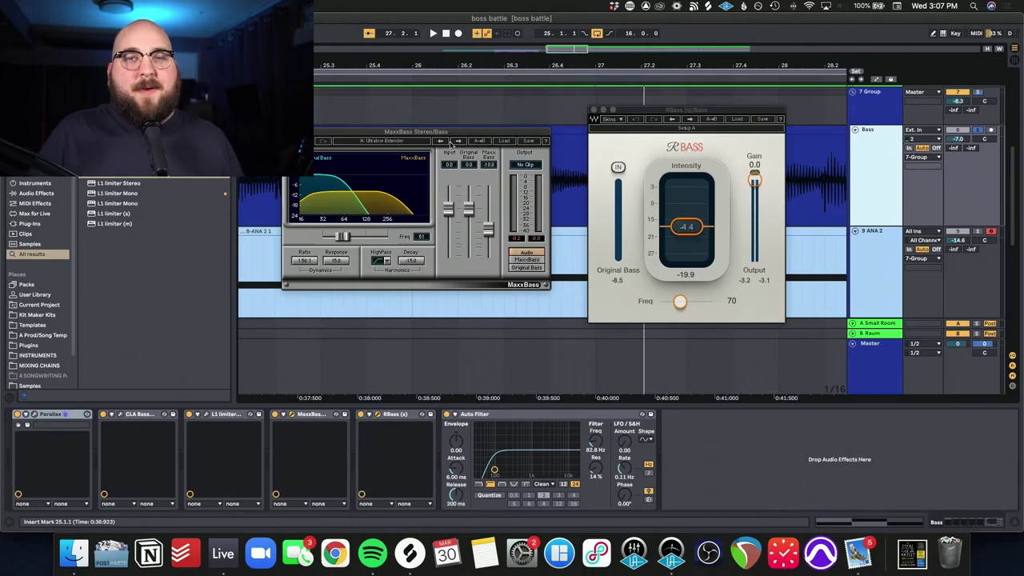
click(288, 131)
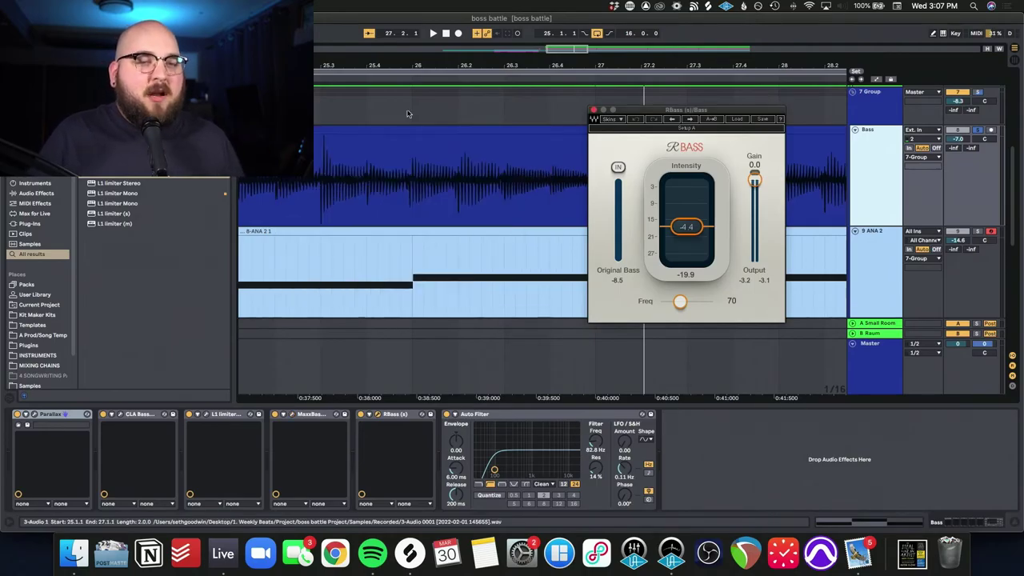
click(593, 110)
- Group the Bass track's effects from Parallax through Auto Filter into an Audio Effect Rack and play the bass with the rack bypassed
click(485, 415)
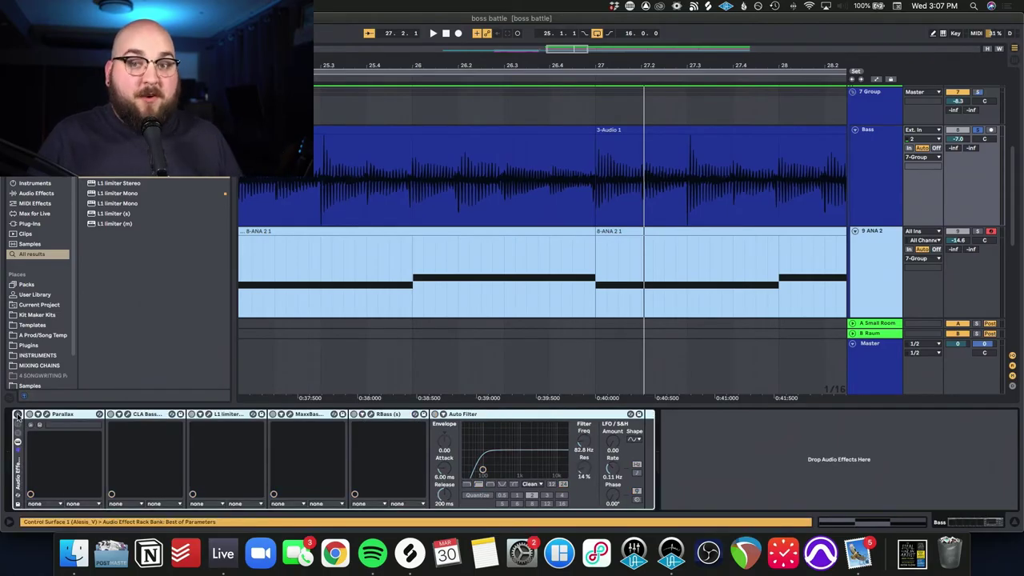
key(space)
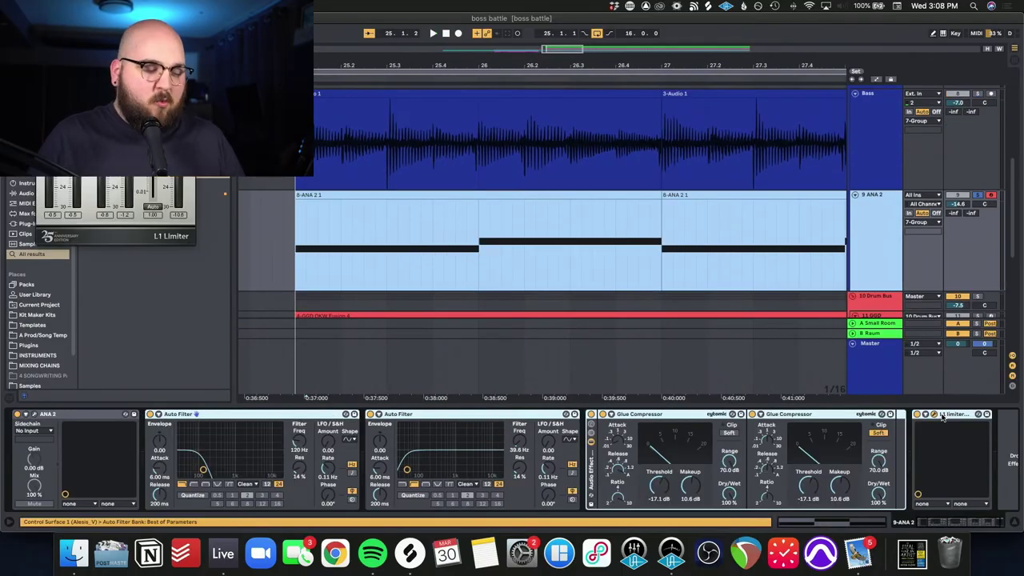
- Group the ANA 2 track's two Auto Filters into a rack, view the synth's settings, and play it with its effects bypassed
key(super+g)
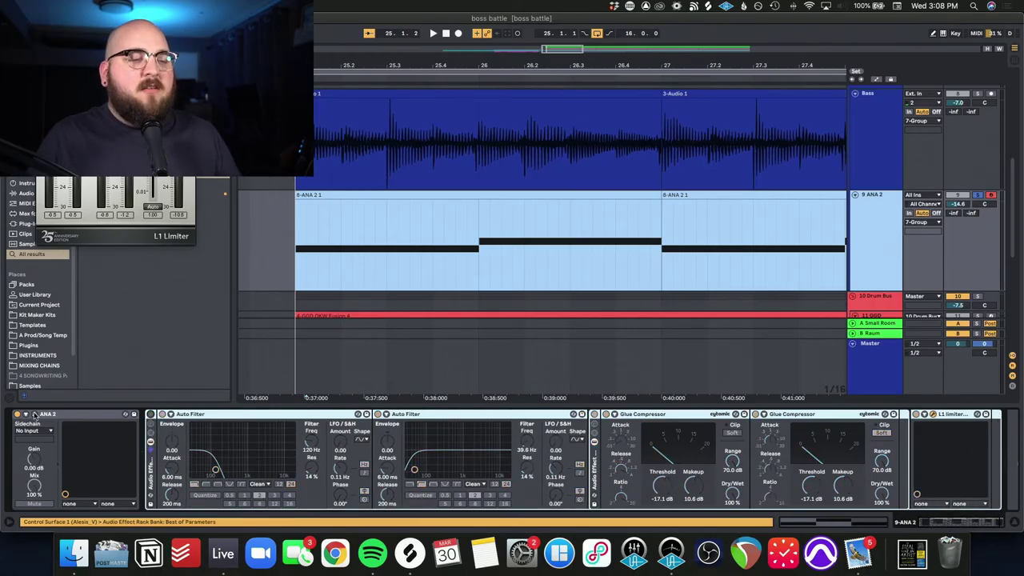
click(35, 415)
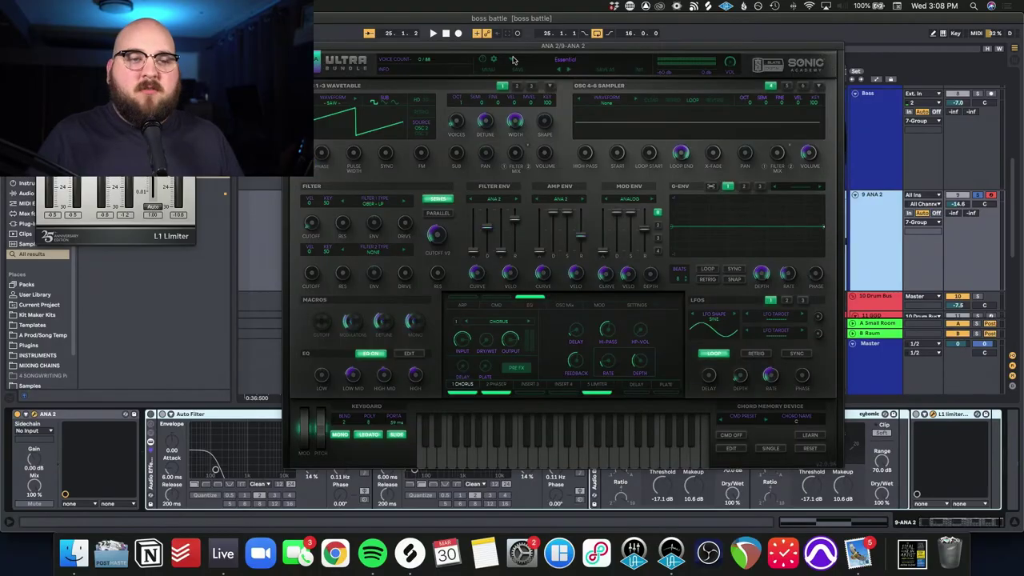
key(super+w)
key(super+w)
key(space)
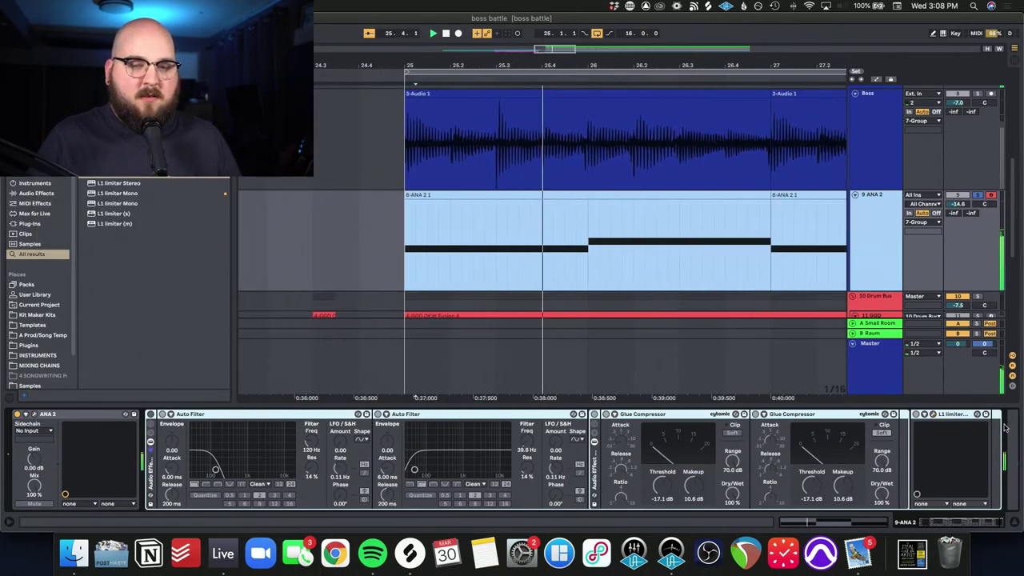
- Examine the ANA 2 track's two Auto Filters, Glue Compressor rack and L1 limiter, and listen with the effects active
click(228, 415)
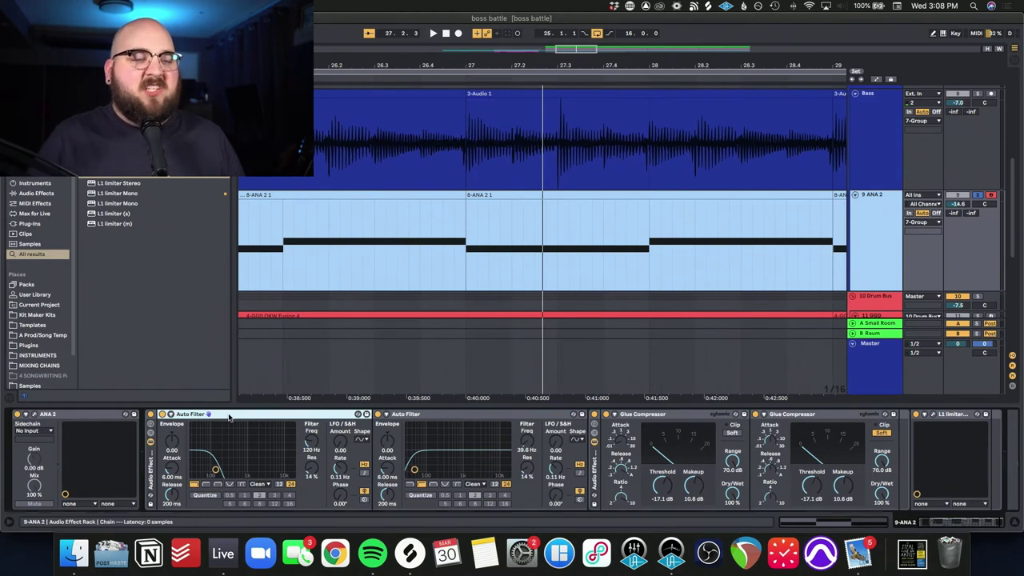
click(432, 423)
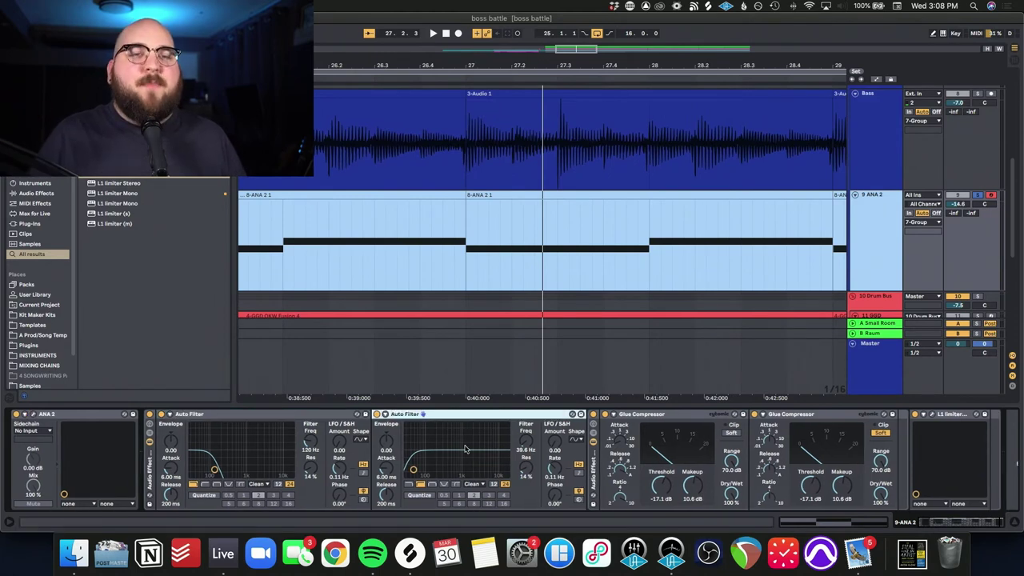
scroll(448, 456, right, 2)
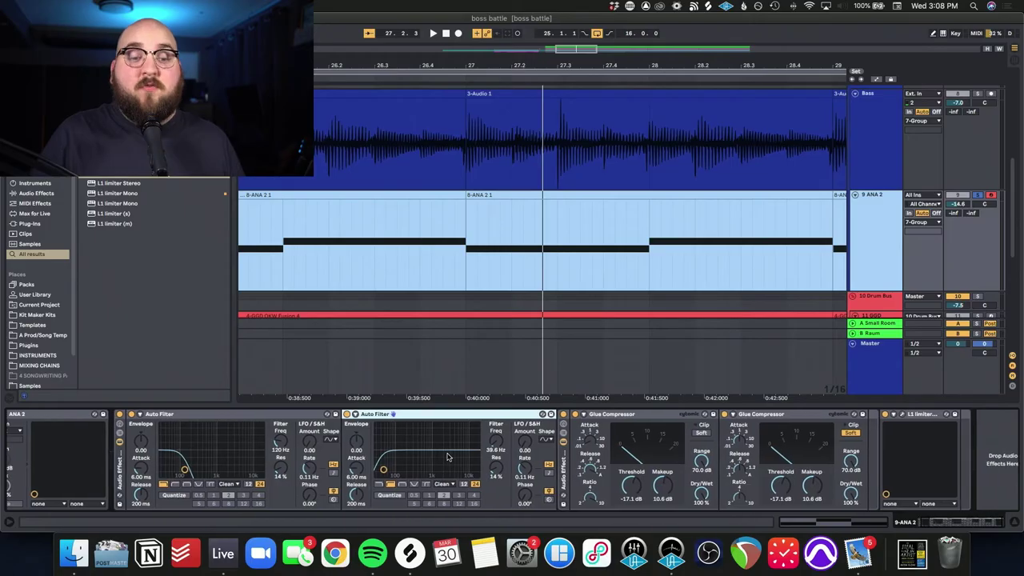
click(563, 462)
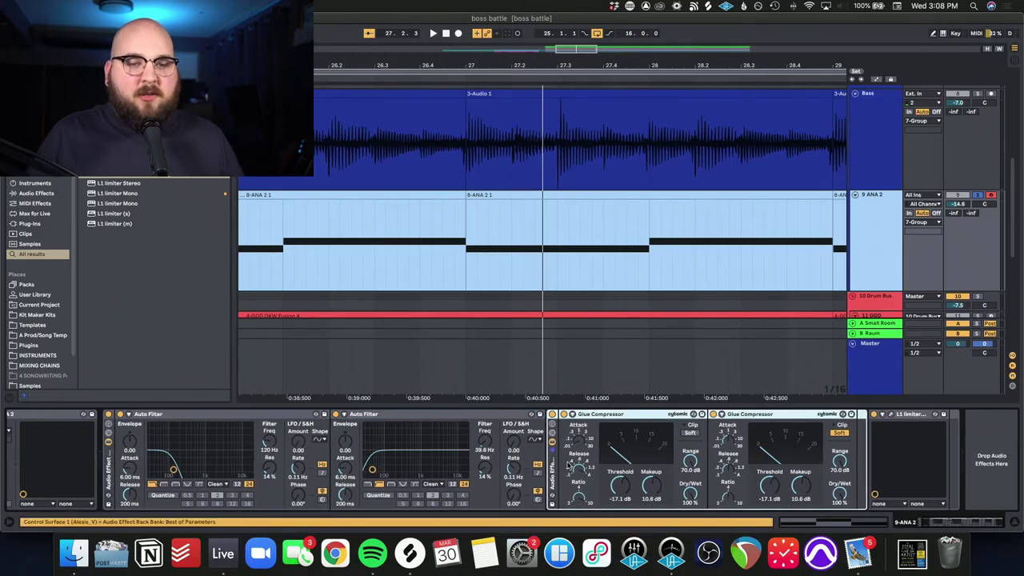
click(905, 415)
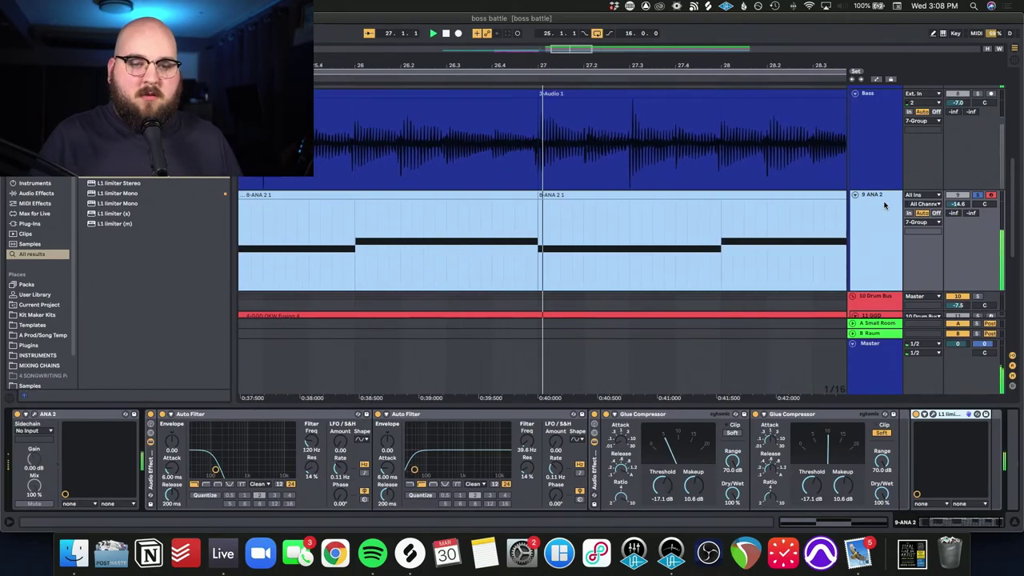
- Play the Bass and ANA 2 tracks together through the soloed bass group from bar 25
scroll(1008, 136, up, 3)
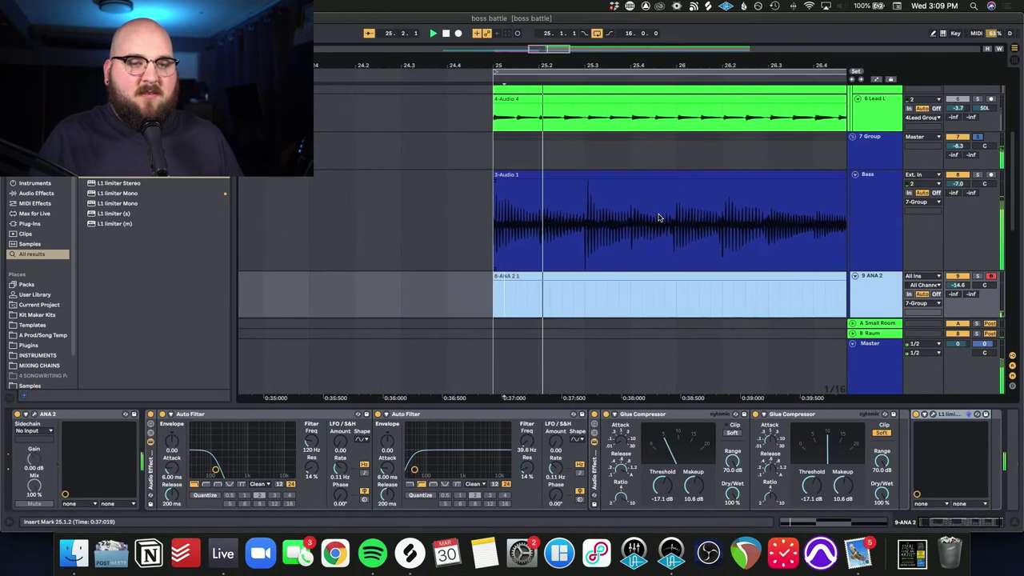
scroll(659, 217, down, 3)
scroll(659, 217, up, 1)
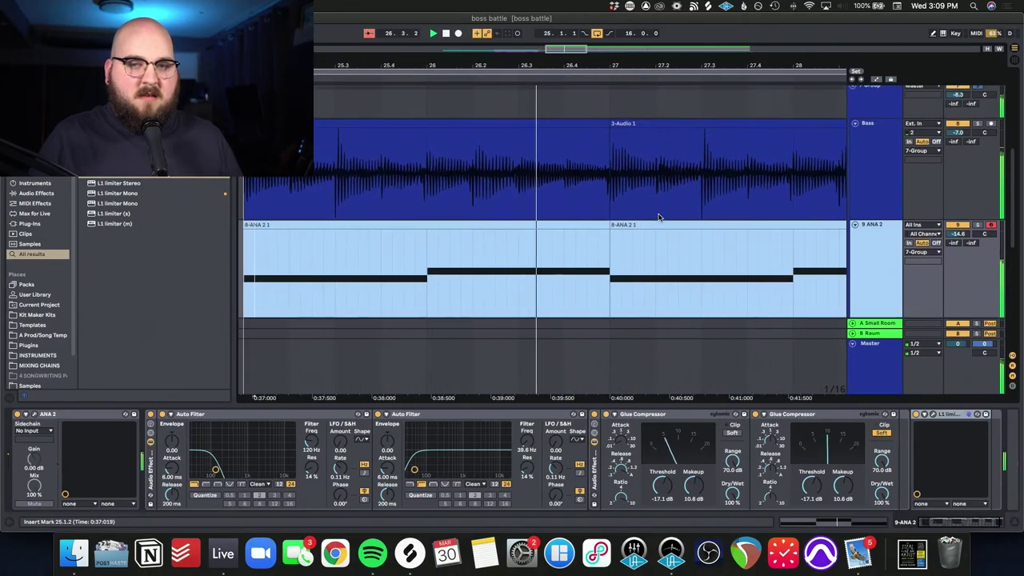
scroll(966, 181, up, 1)
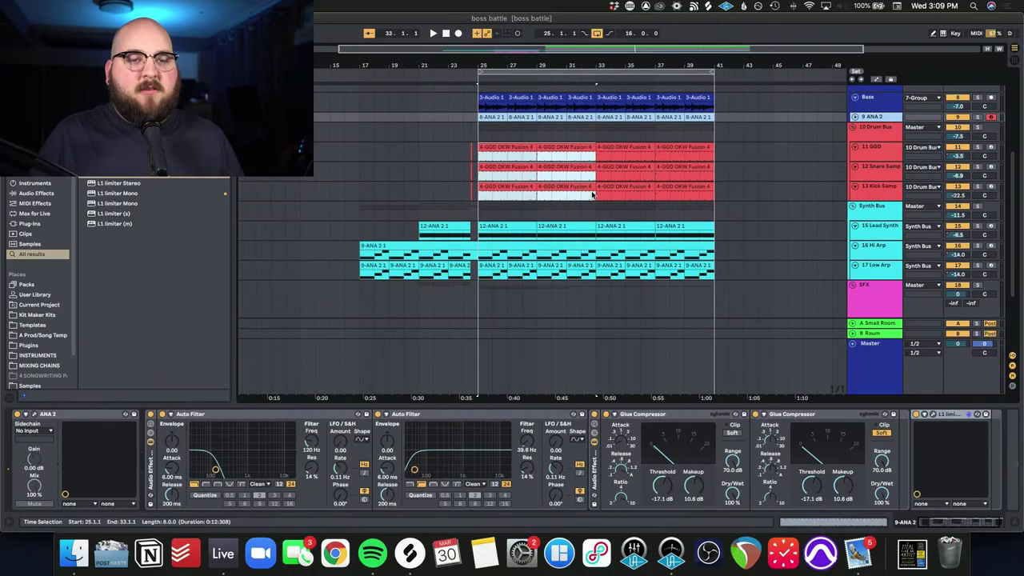
- Enlarge the drum clips starting at bar 25, view the GGD track's Kontakt drum kit, and play that track soloed
drag(480, 151, 712, 201)
key(z)
click(865, 166)
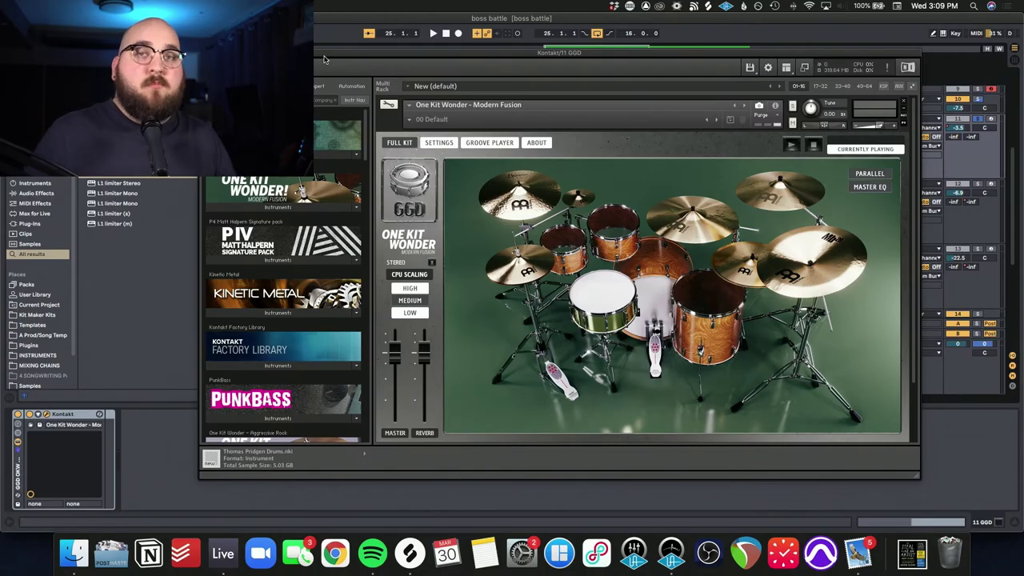
key(space)
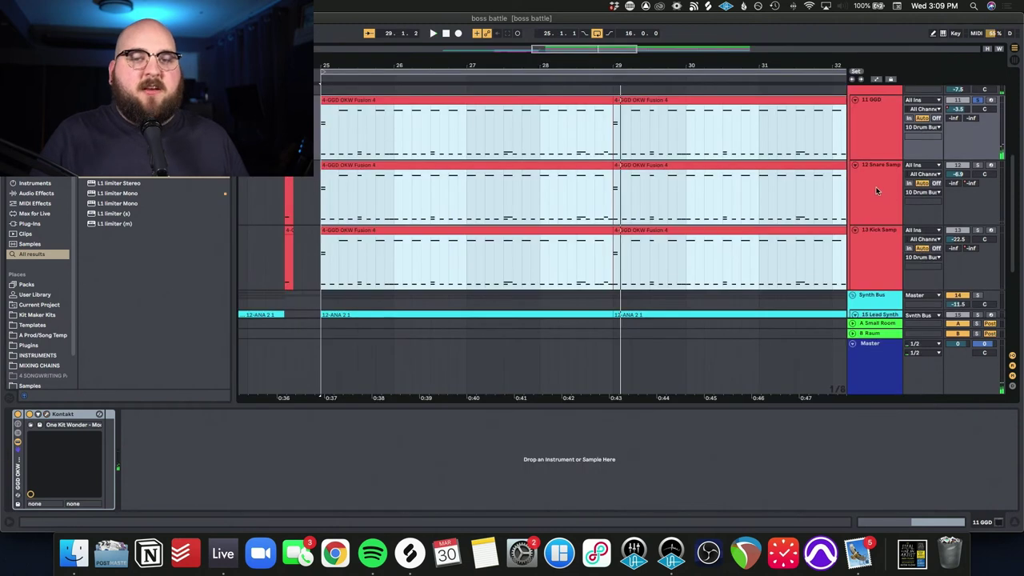
- Solo the Snare Samp and Kick Samp tracks together and play the layered drum samples from bar 25
click(877, 191)
shift+click(875, 256)
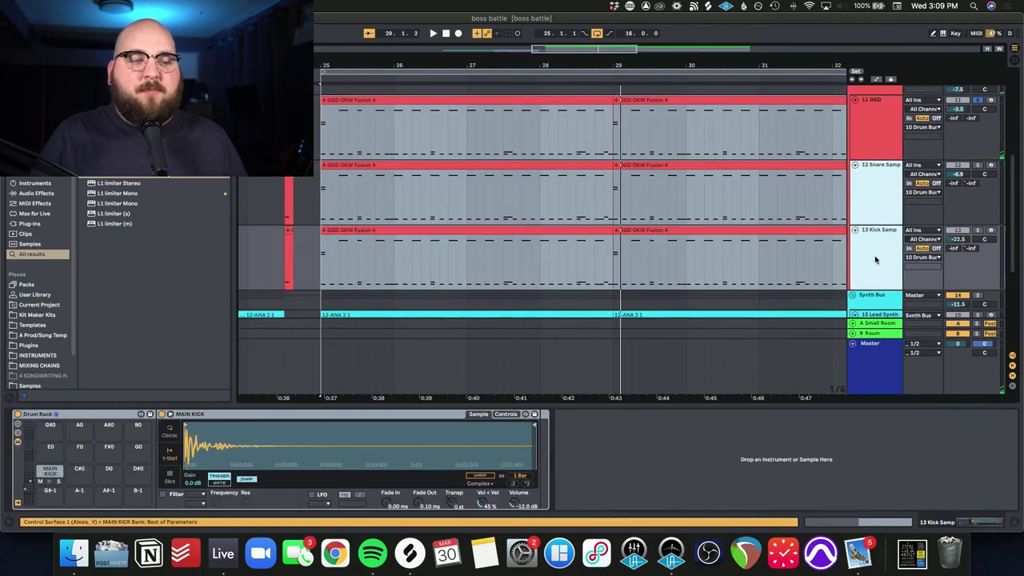
click(887, 189)
shift+click(884, 268)
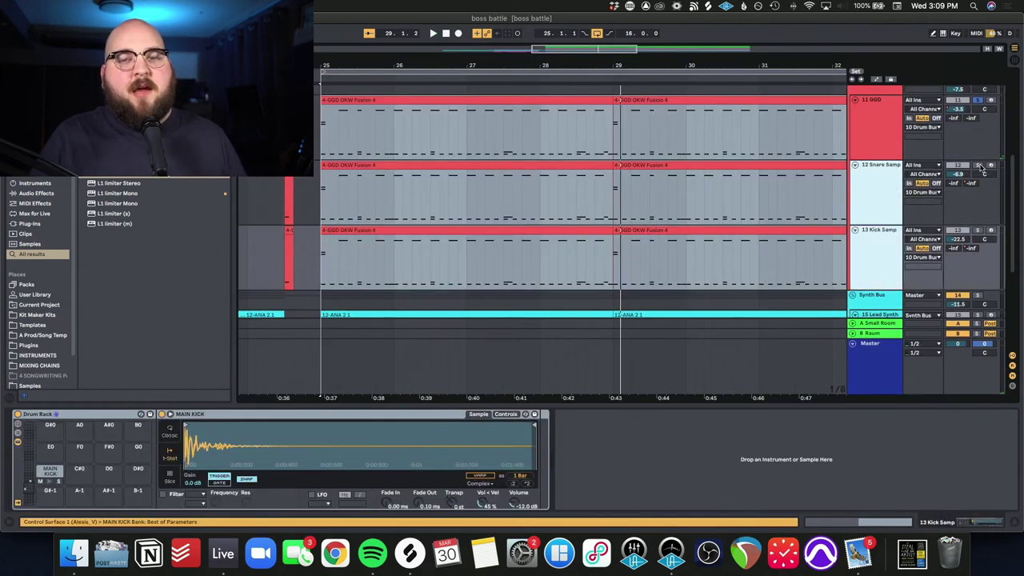
click(978, 166)
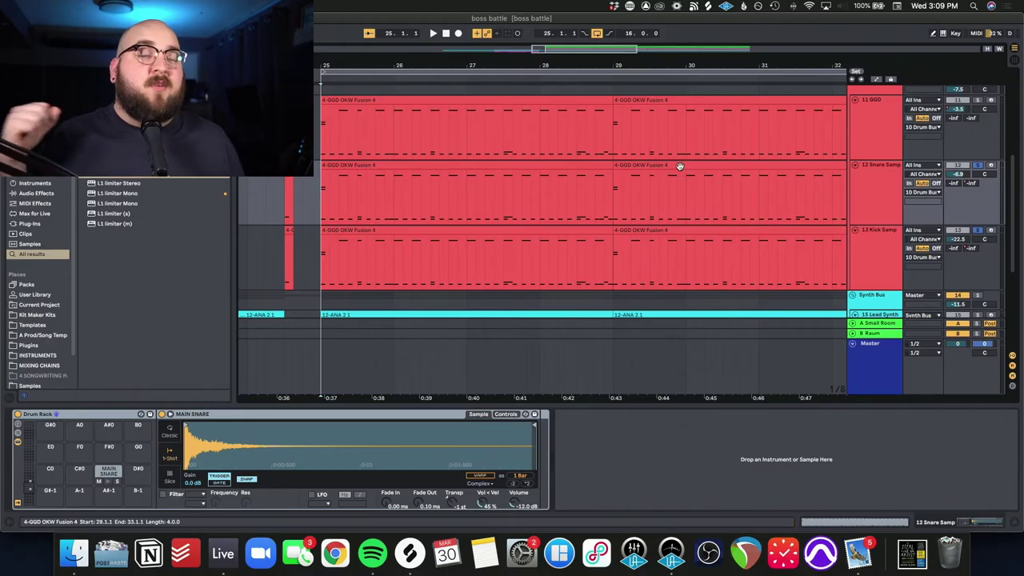
key(space)
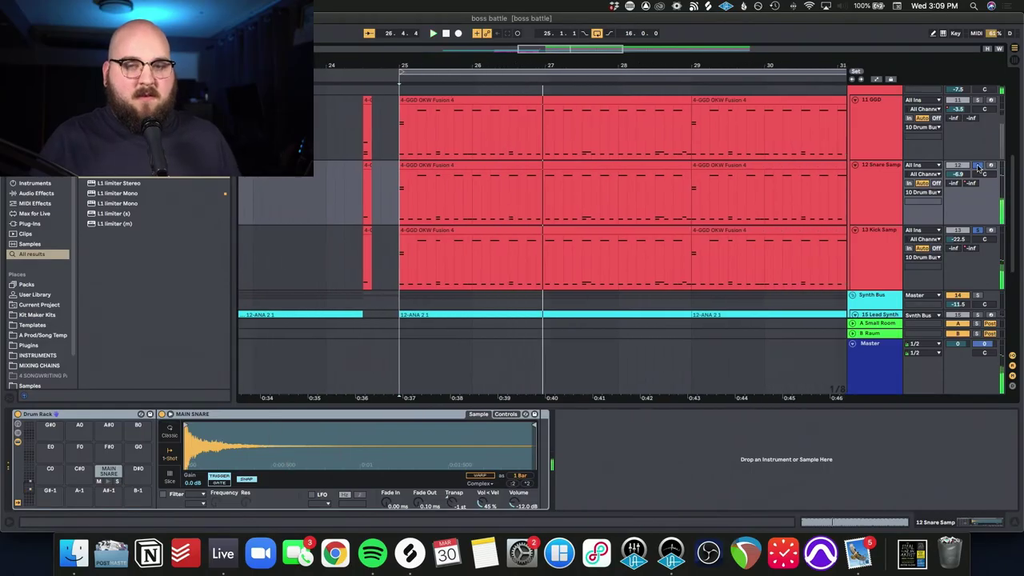
- Solo the Drum Bus and play all the drum tracks together
scroll(800, 160, up, 1)
click(883, 120)
click(978, 120)
key(space)
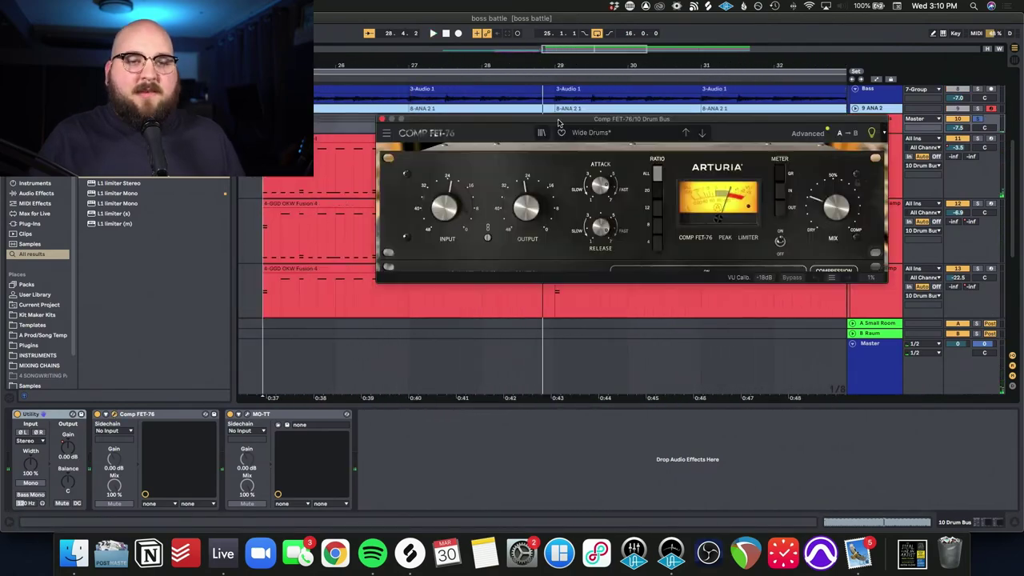
- Examine the Comp FET-76 and MO-TT settings on the Drum Bus
drag(558, 121, 547, 152)
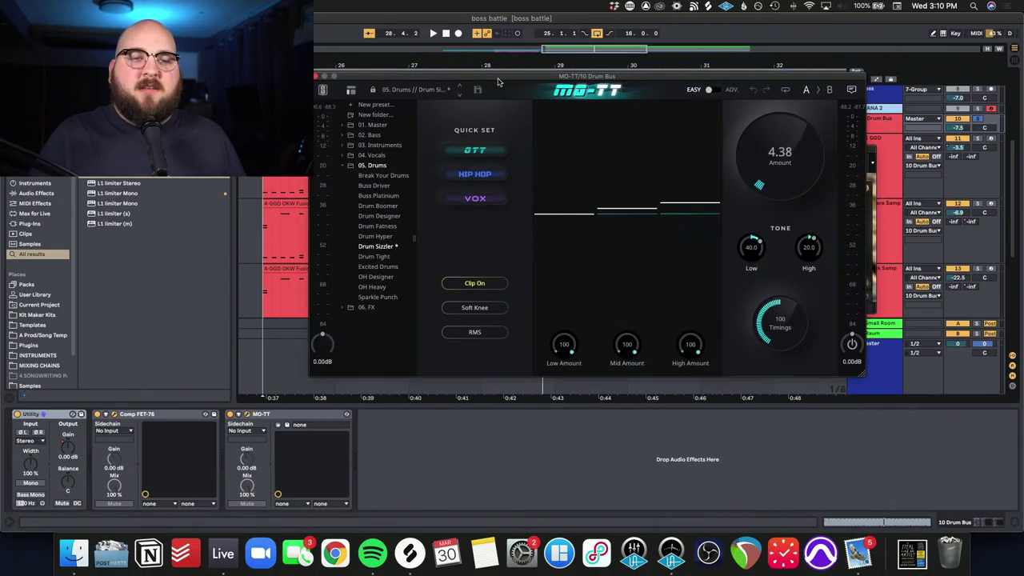
drag(500, 78, 495, 81)
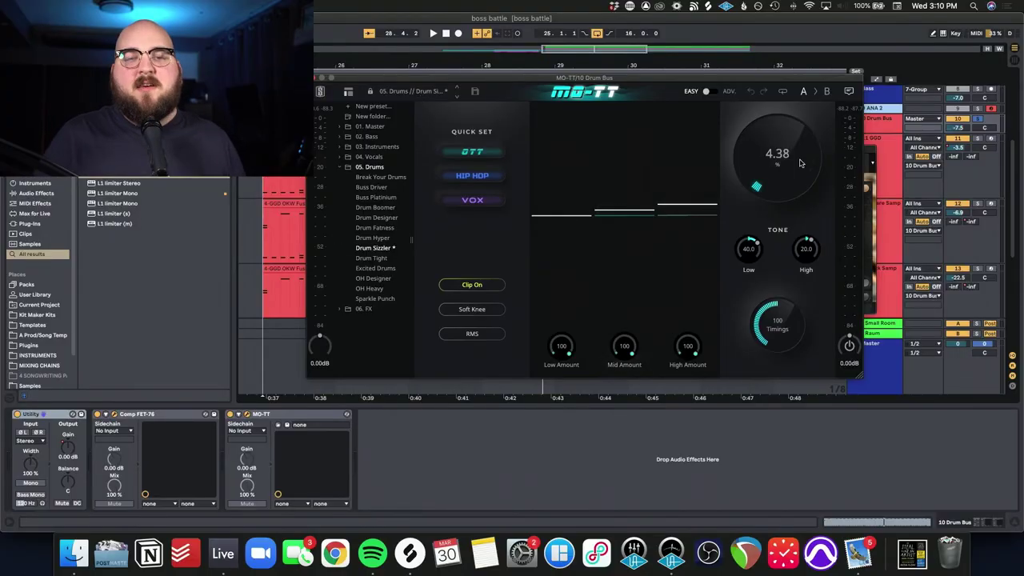
click(318, 78)
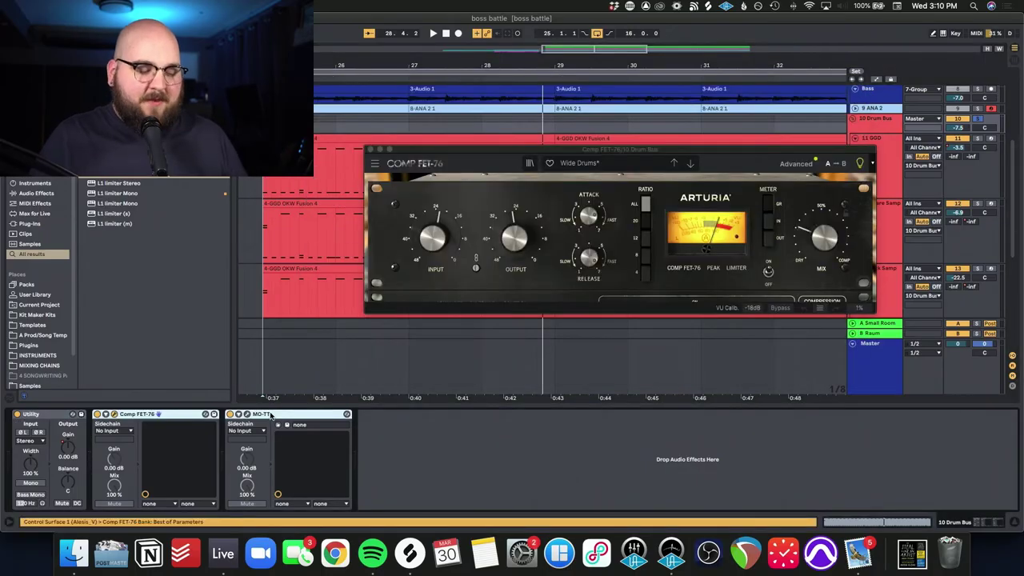
- Group the Drum Bus's Comp FET-76 and MO-TT into a rack and compare the drums with it bypassed and active during playback
key(super+g)
click(98, 414)
key(space)
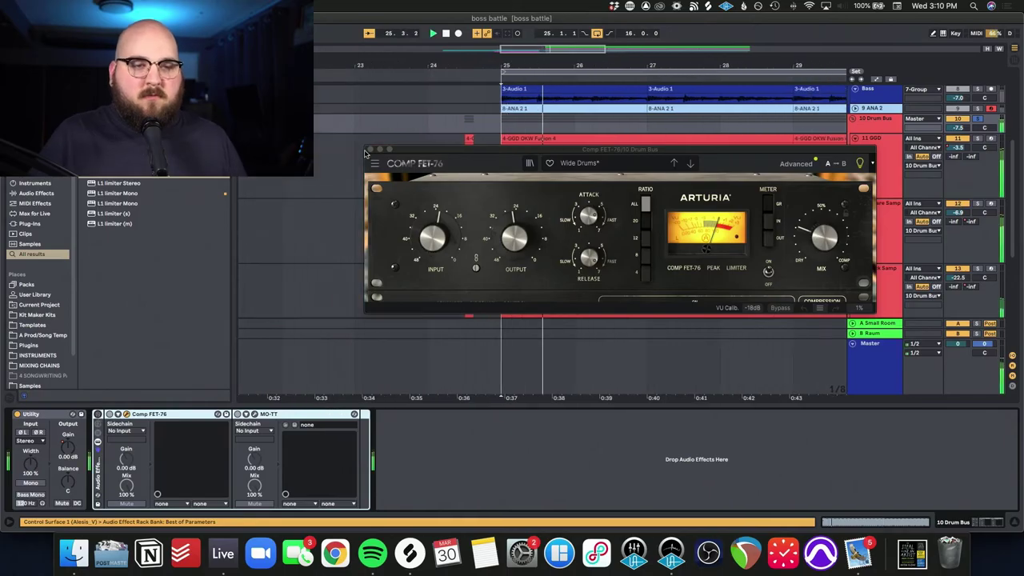
click(97, 416)
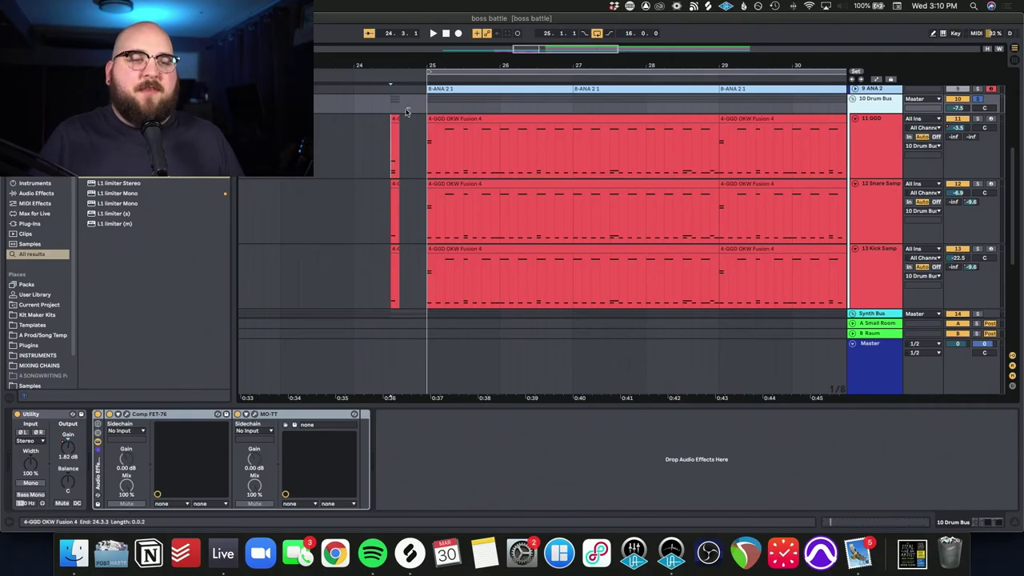
- Play the soloed Drum Bus from the short drum fill just before bar 25
click(356, 148)
key(space)
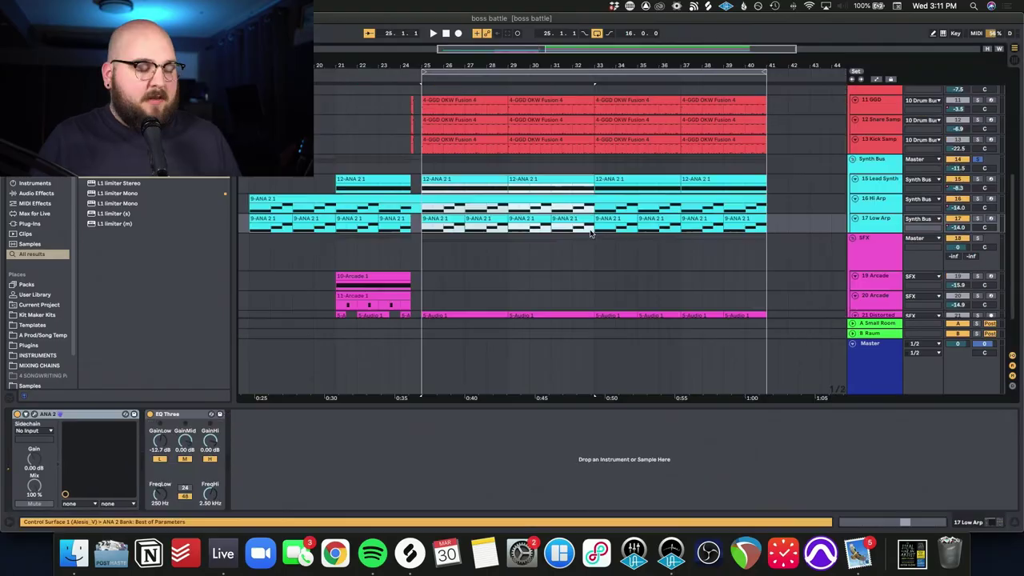
- Enlarge the synth clips in bars 25 to 33, play the Lead Synth track soloed, and view its ANA 2 instrument
key(z)
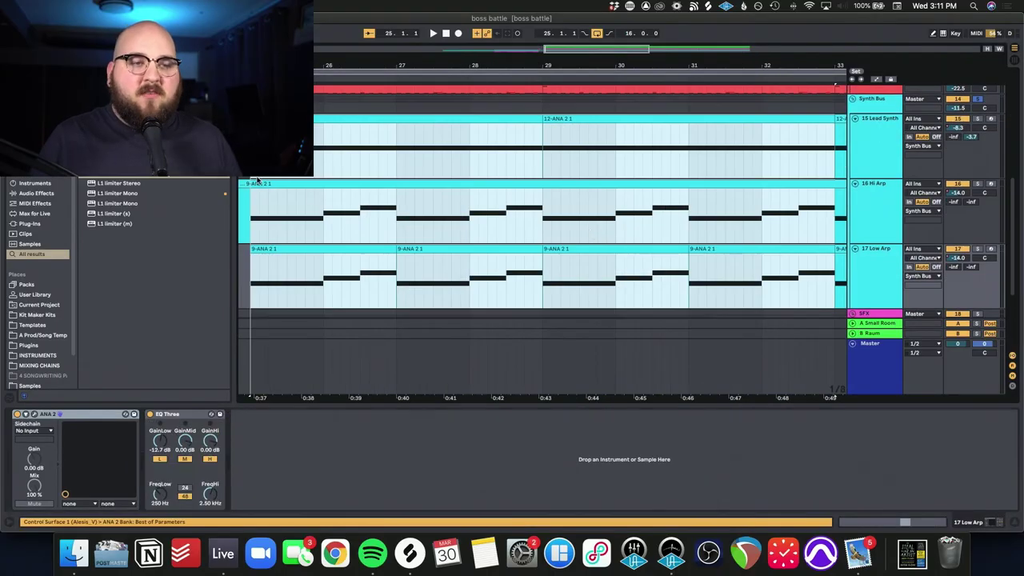
click(258, 173)
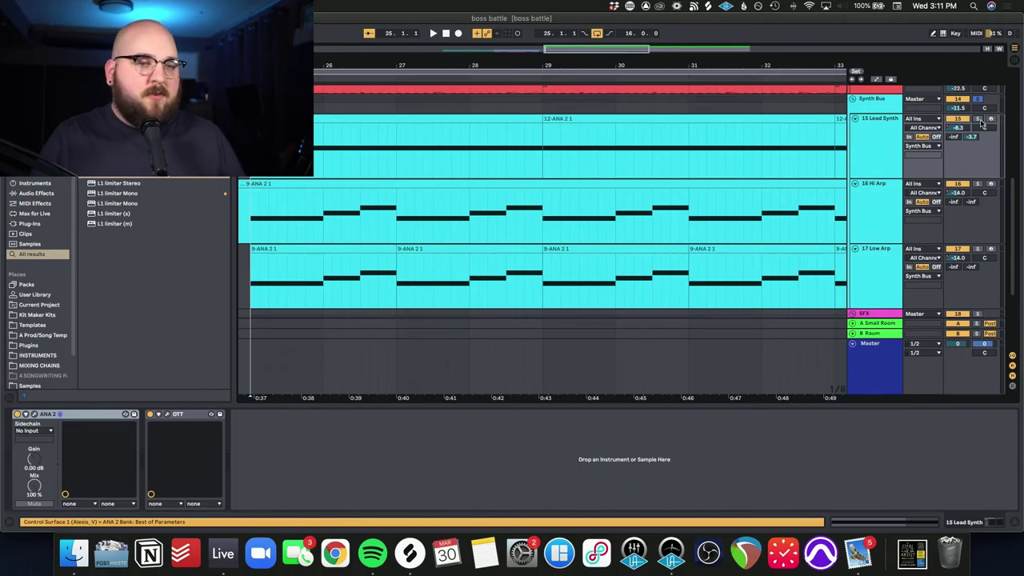
key(space)
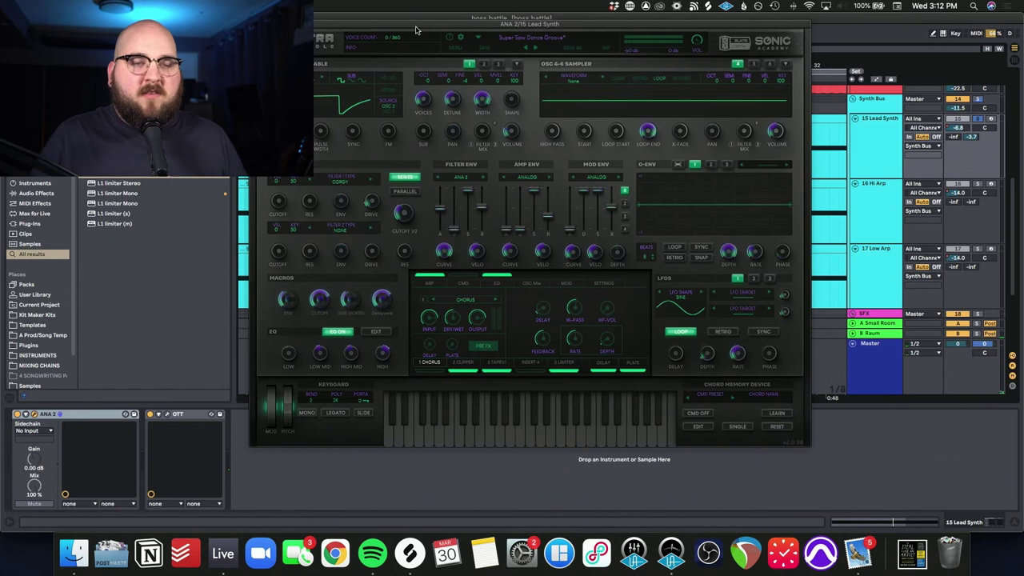
drag(416, 29, 423, 43)
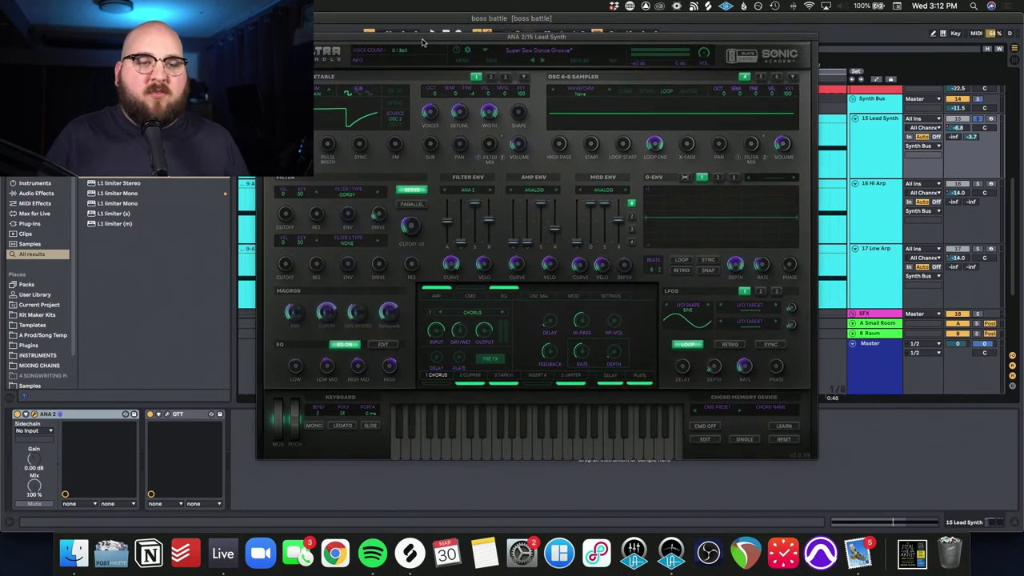
- Examine the arpeggiator pattern in the Lead Synth's ANA 2, and then the settings of its OTT compressor
click(435, 298)
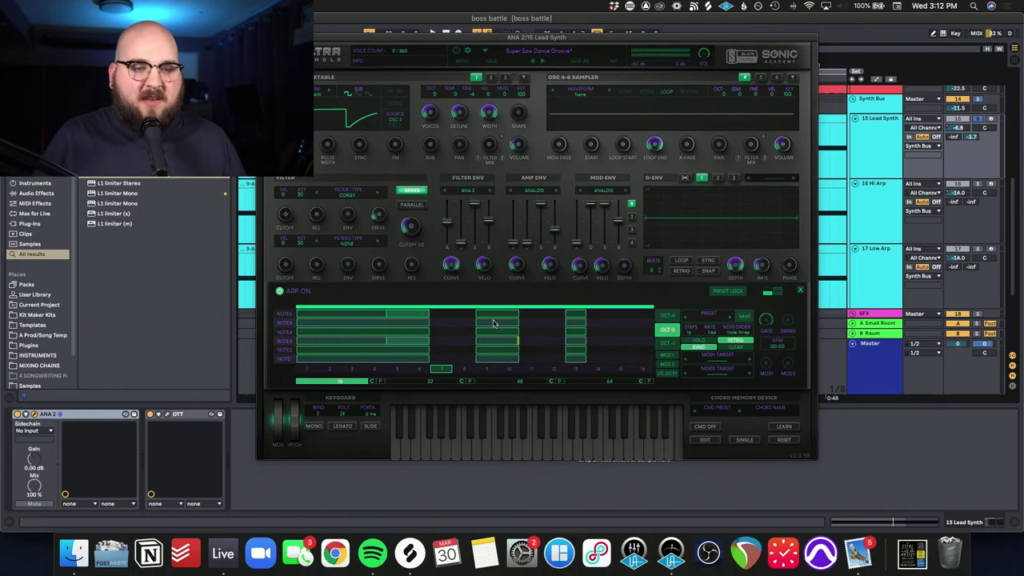
click(265, 37)
click(167, 414)
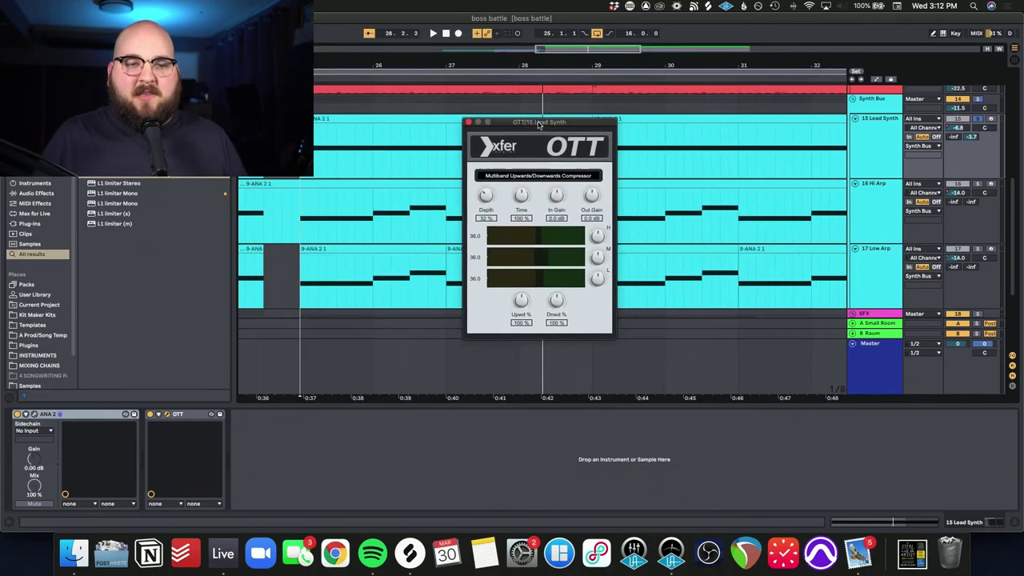
drag(546, 125, 552, 121)
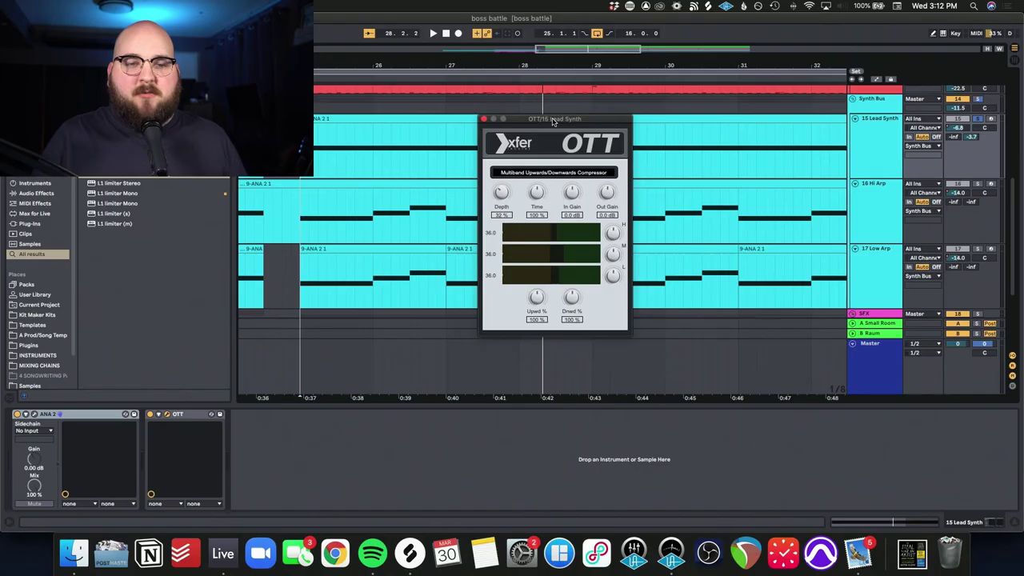
click(294, 333)
- Play the Hi Arp and Low Arp tracks soloed together from bar 25
drag(561, 97, 598, 100)
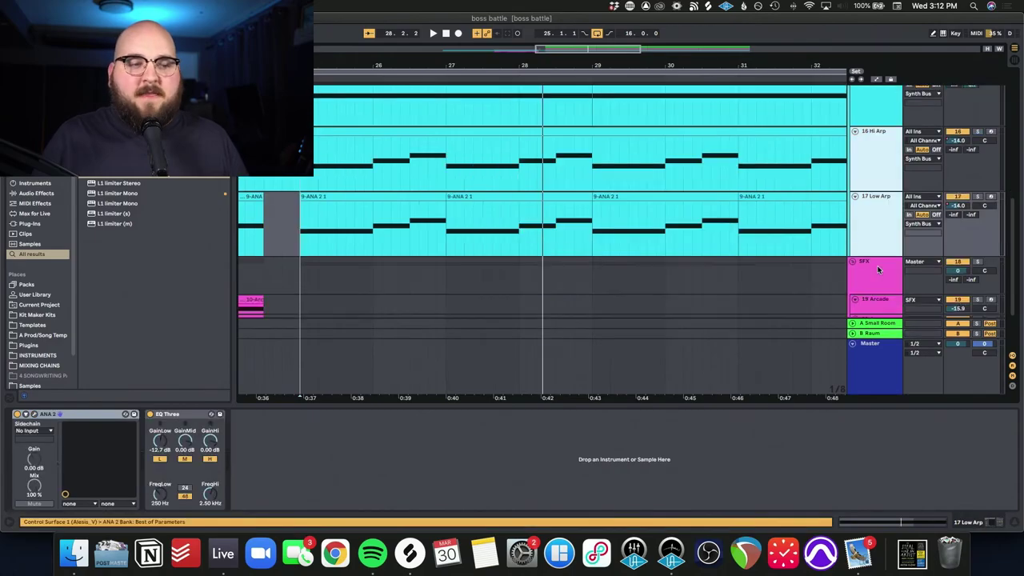
scroll(879, 269, up, 3)
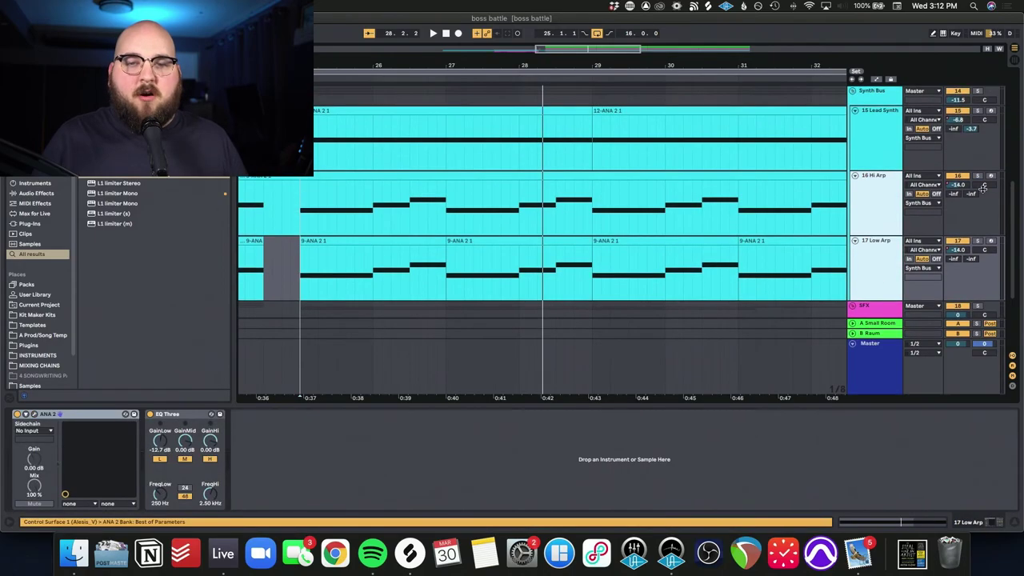
click(299, 200)
key(space)
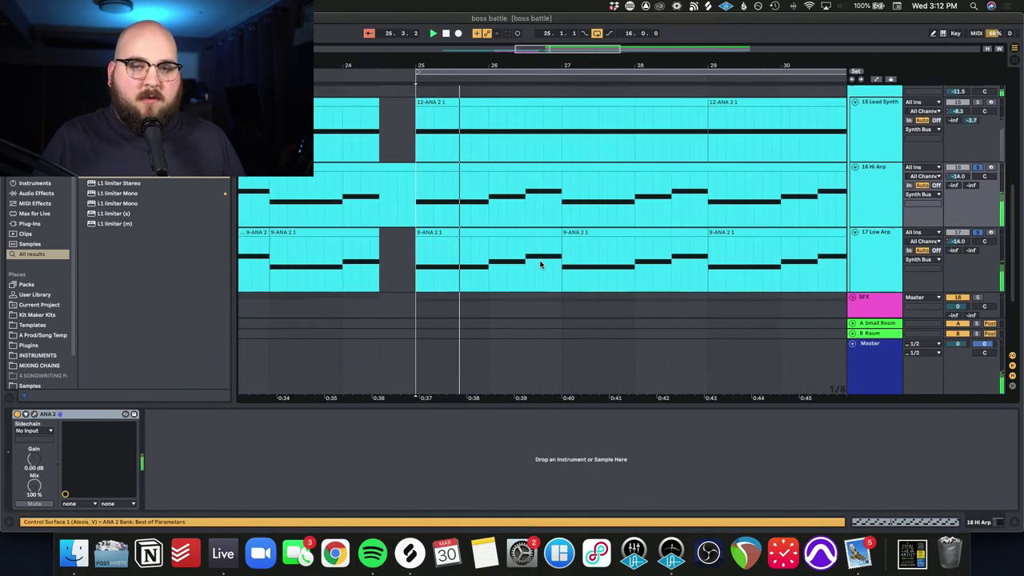
scroll(540, 264, right, 2)
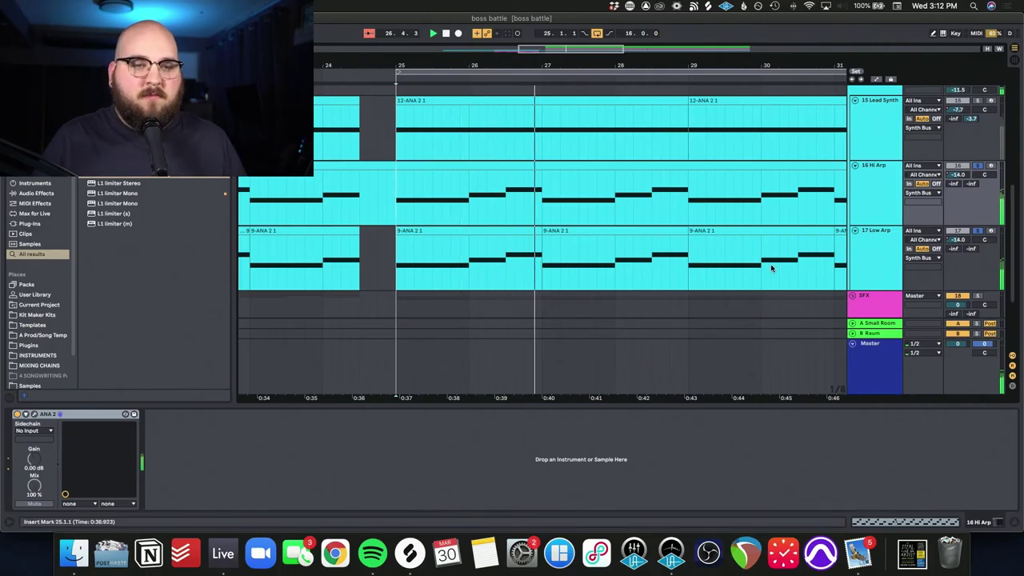
click(977, 165)
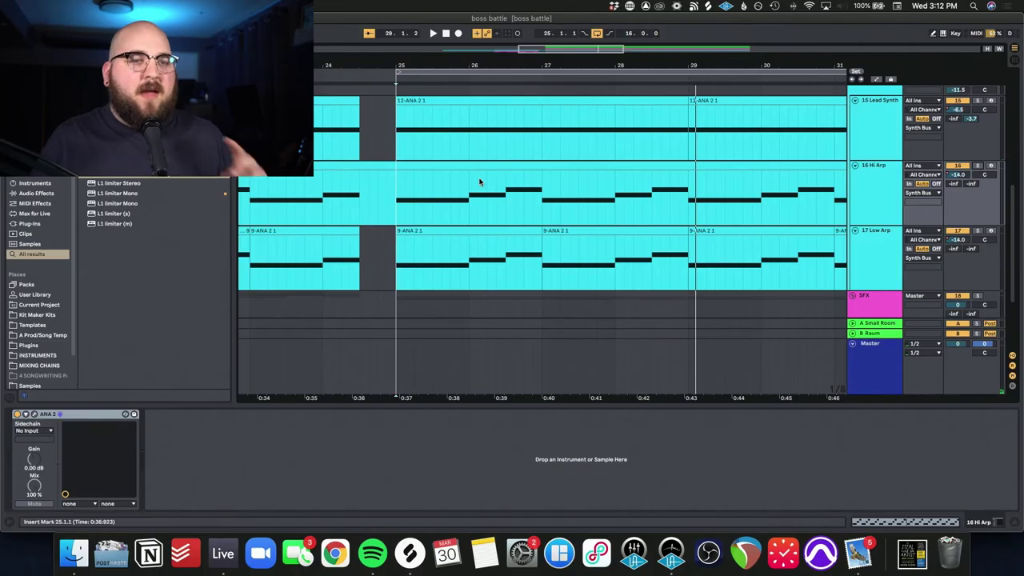
- Play the Hi Arp track soloed from bar 25, followed by the Low Arp track on its own
scroll(480, 182, left, 2)
scroll(480, 183, down, 2)
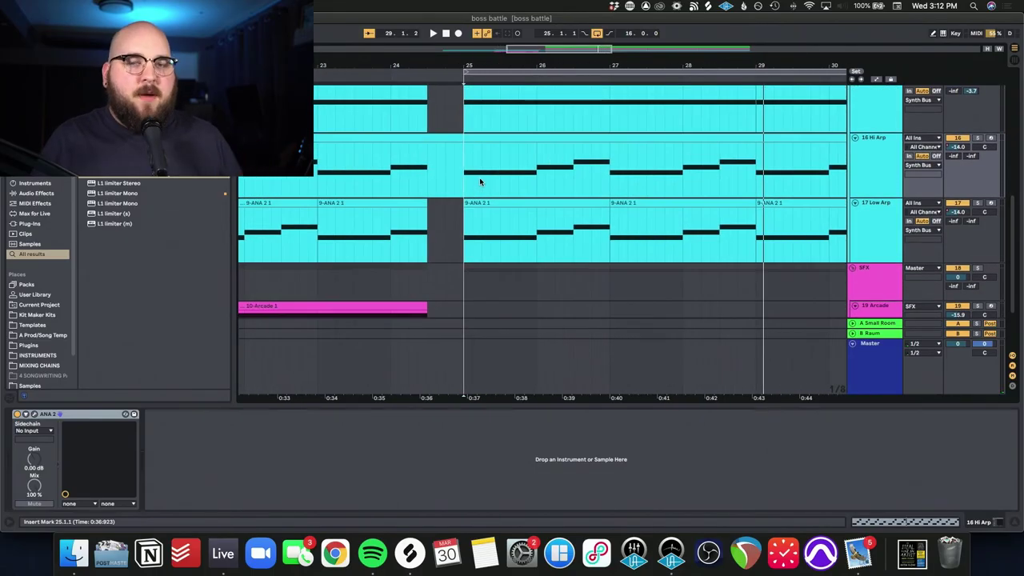
key(Down)
click(978, 138)
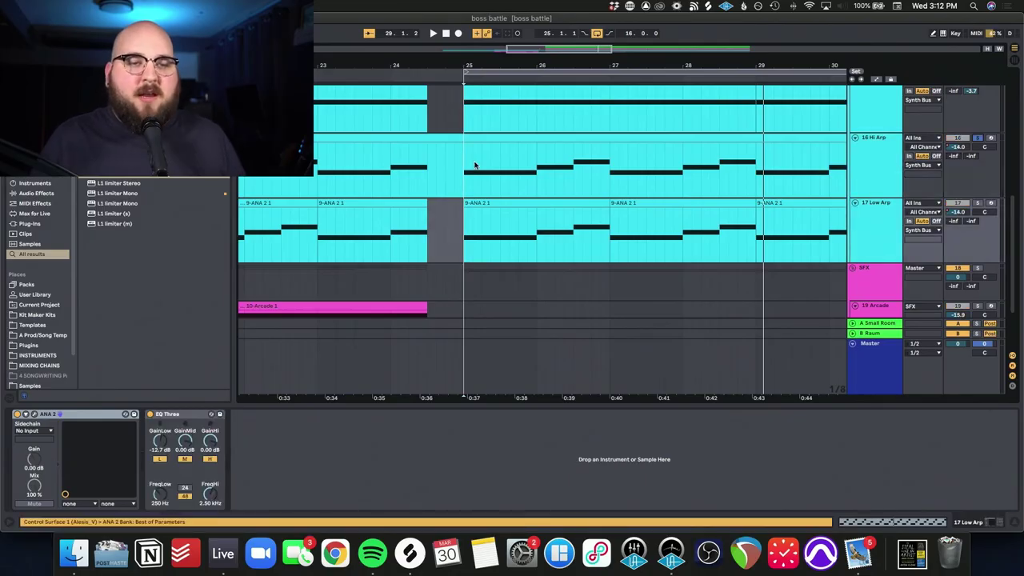
click(465, 165)
key(space)
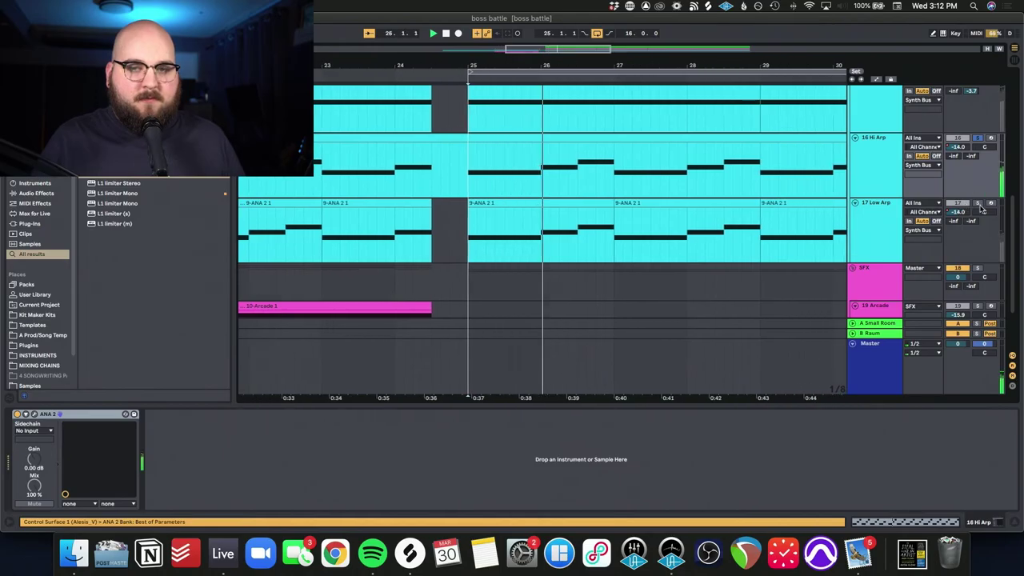
click(875, 217)
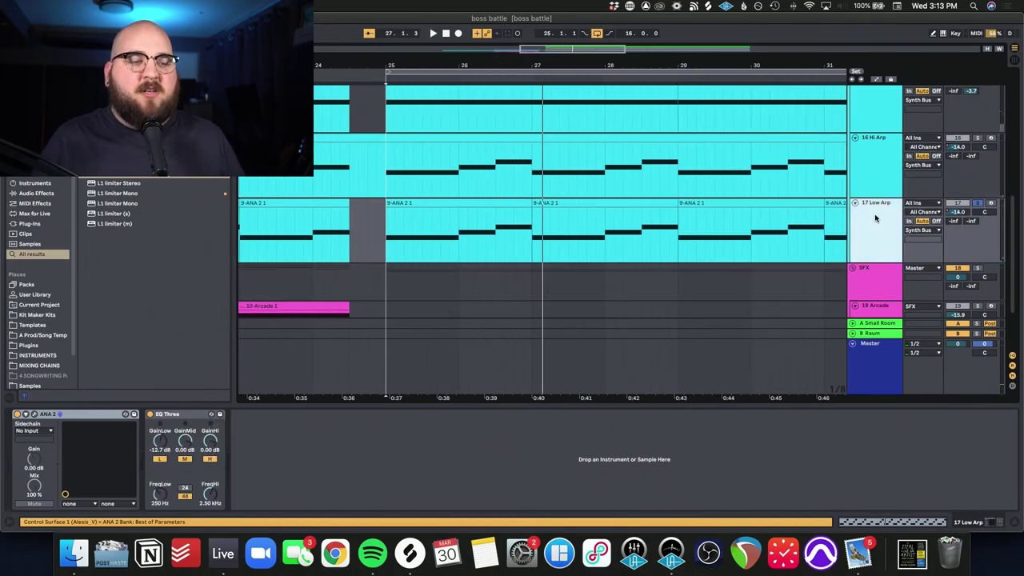
key(space)
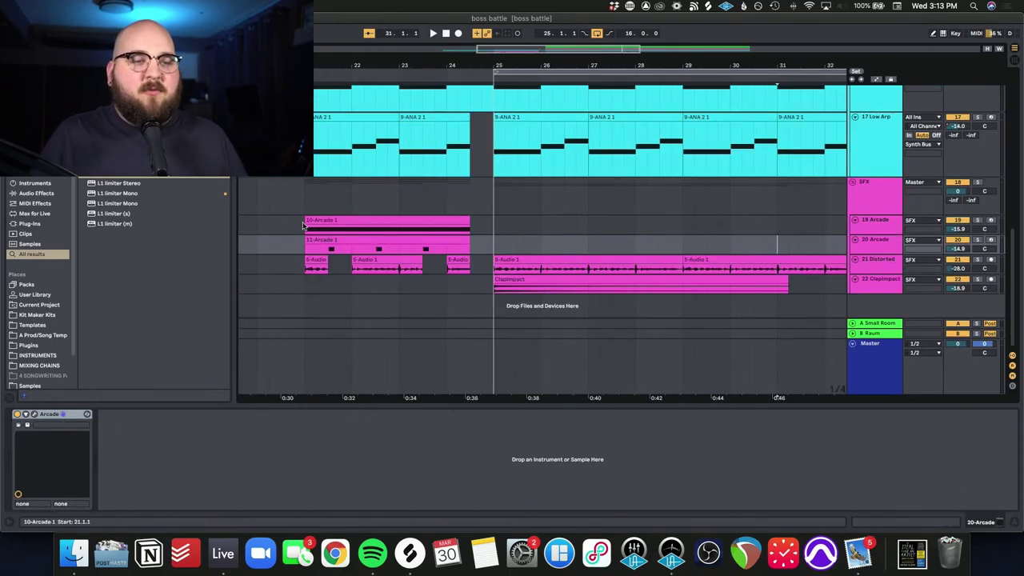
- Enlarge the SFX group's Arcade, Distorted Beatbox and ClapImpact clips in bars 21 to 31 of the arrangement
drag(305, 229, 797, 295)
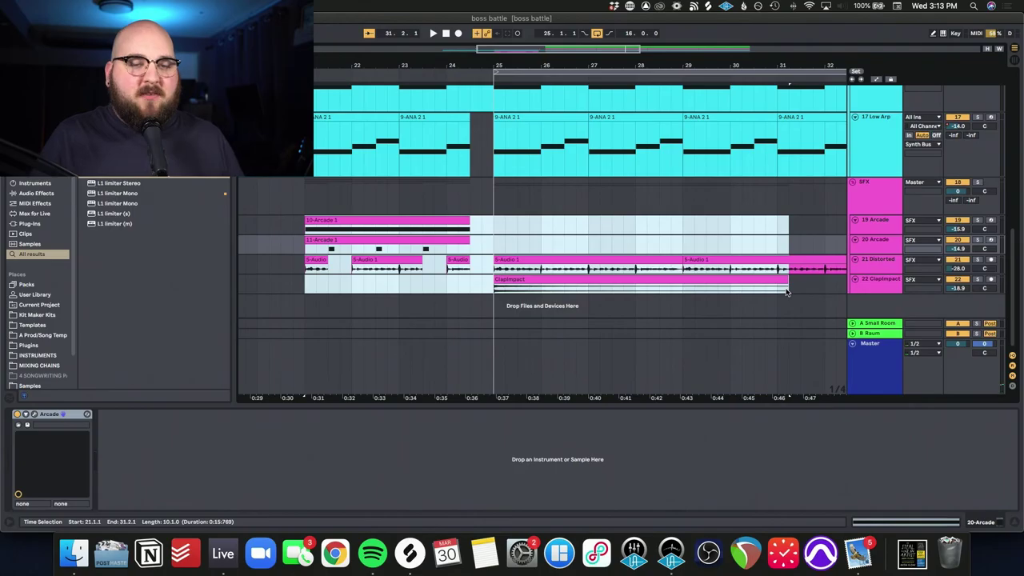
key(z)
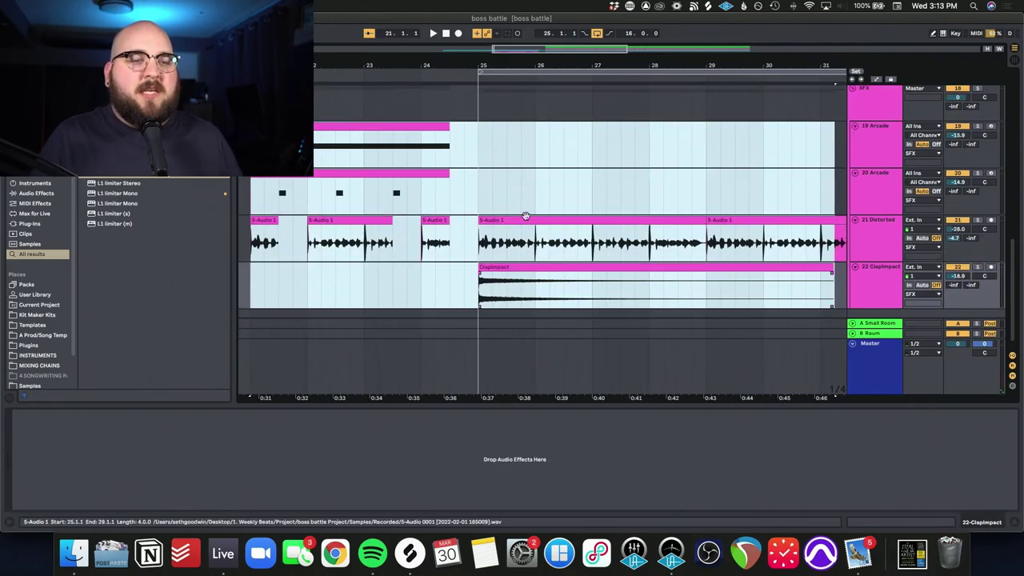
click(512, 195)
key(x)
- Solo the 19 Arcade track, view its Arcade instrument with the StudDurd kit, and play the part from bar 21
click(869, 147)
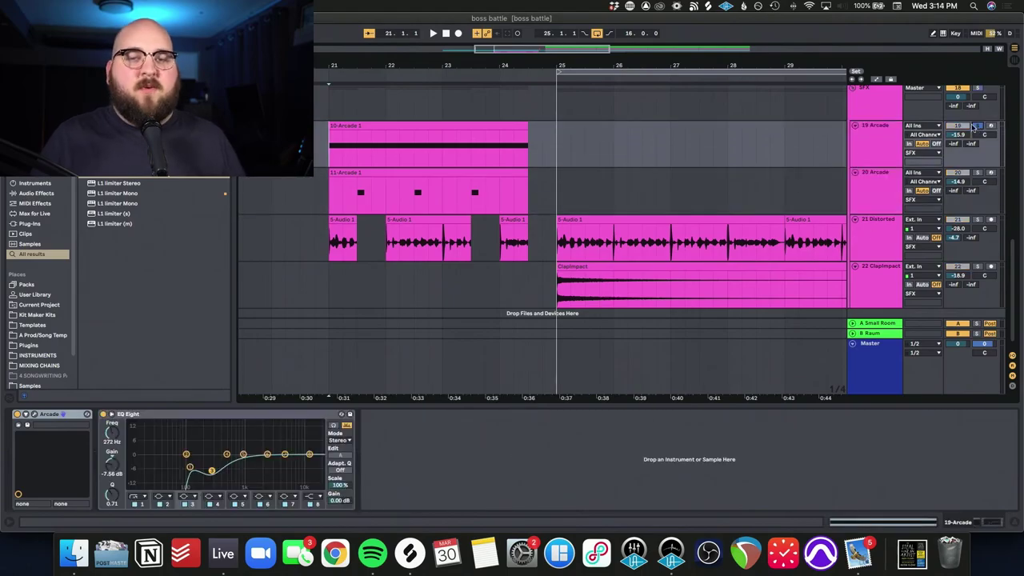
click(850, 145)
click(33, 414)
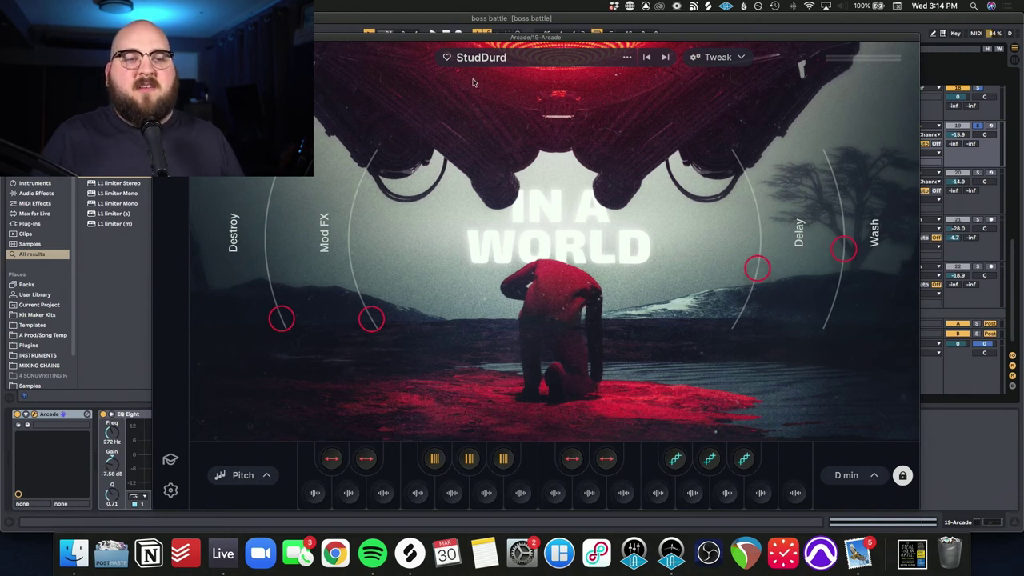
key(super+alt+p)
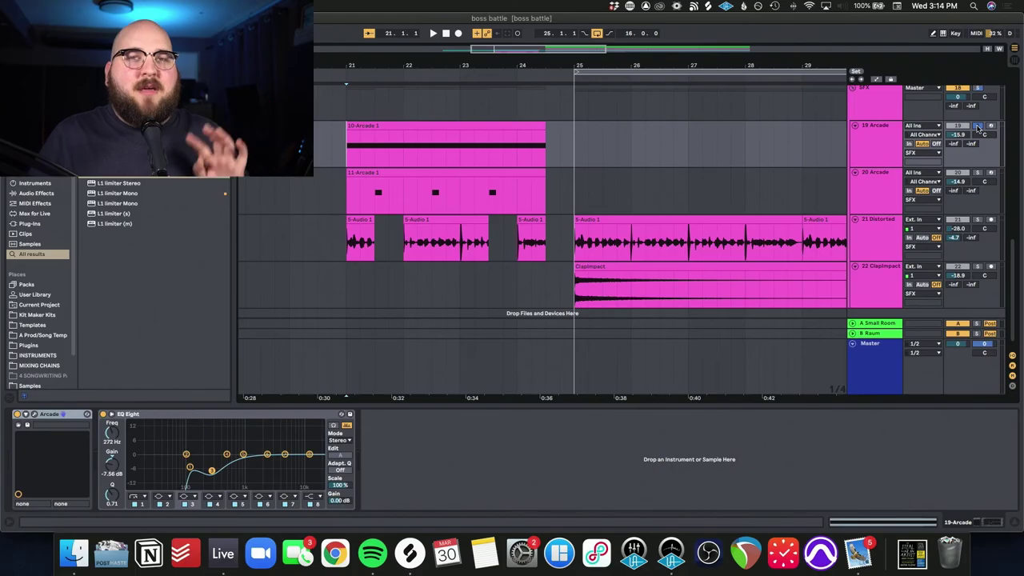
key(space)
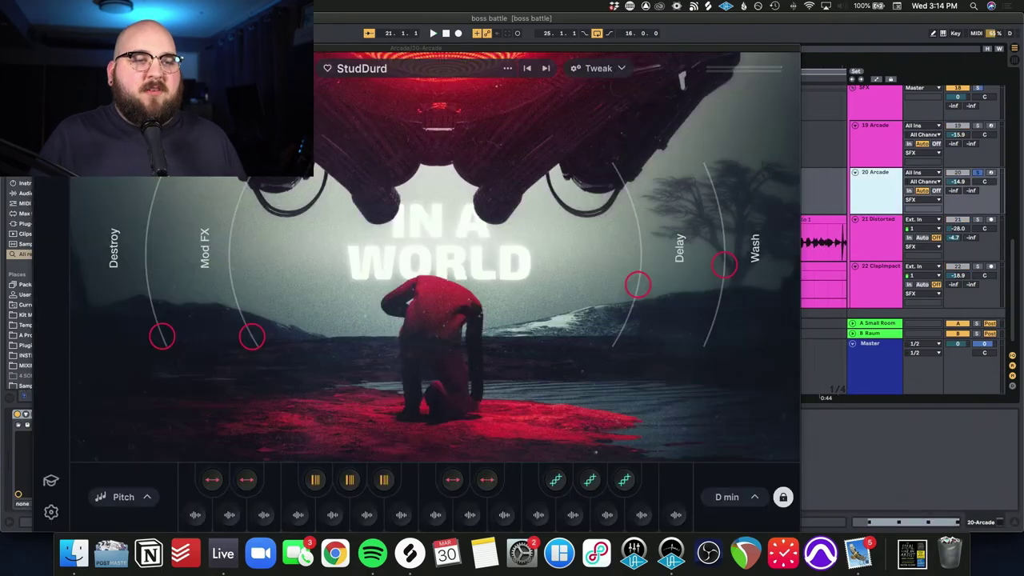
- Play the soloed 20 Arcade track with its instrument in view, then the SFX tracks together from bar 21
drag(275, 56, 392, 35)
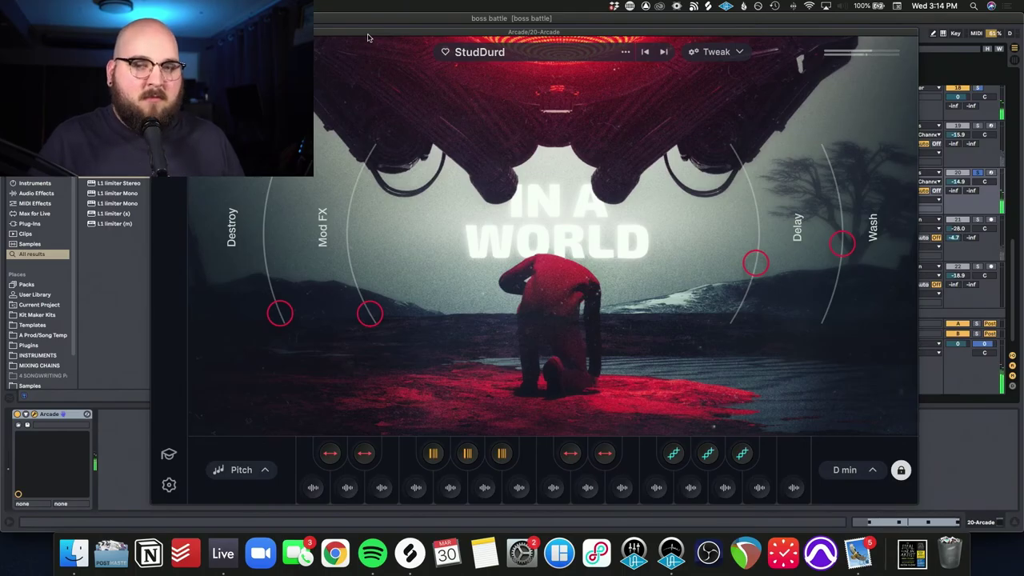
click(978, 174)
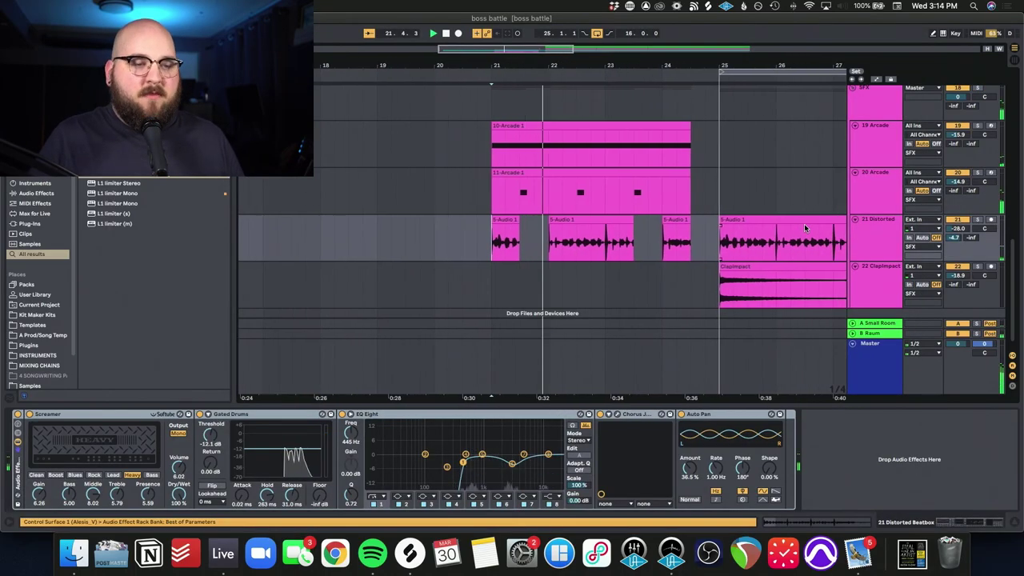
click(876, 148)
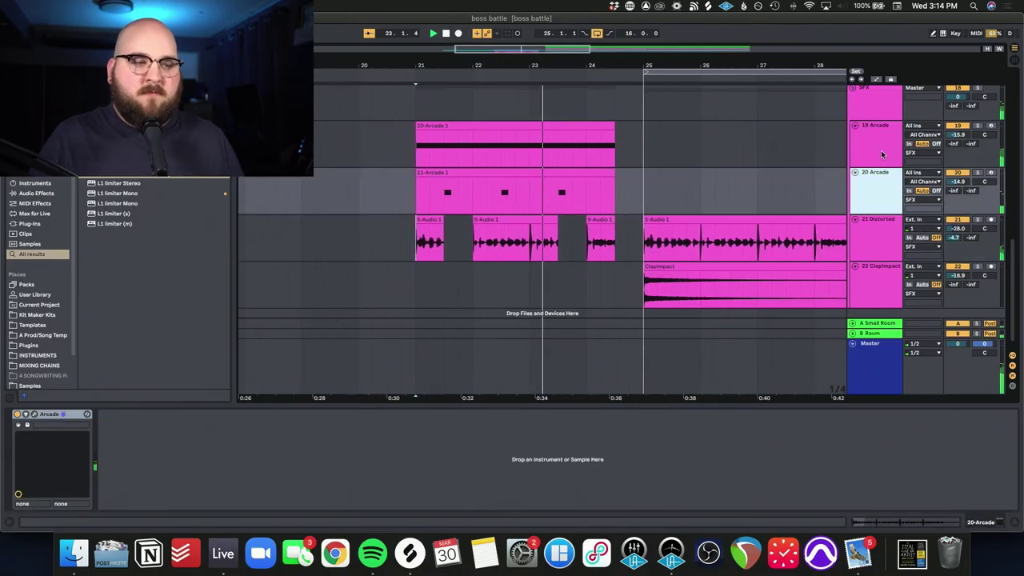
click(879, 207)
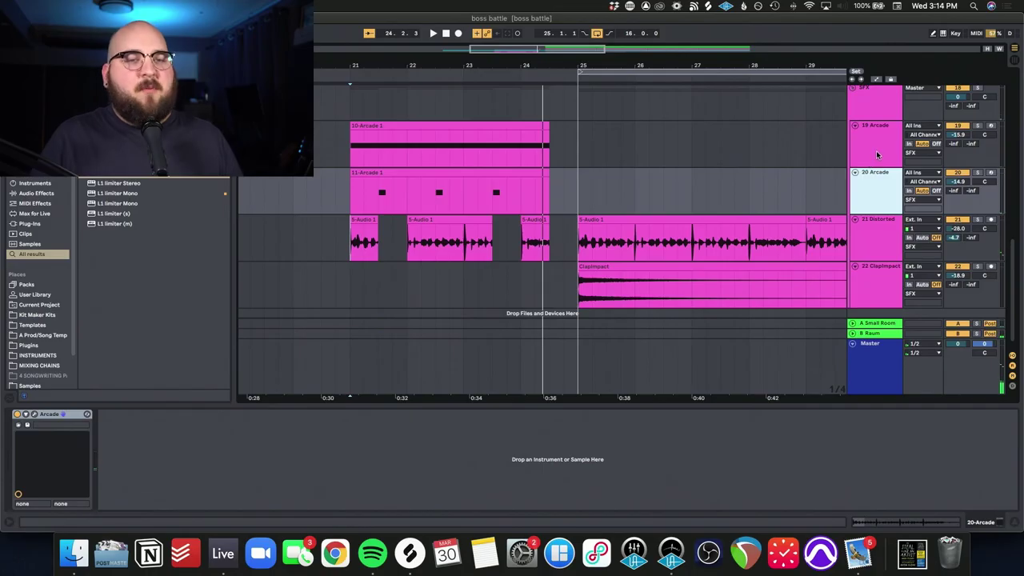
- Play the soloed Distorted Beatbox track from bar 21, and bypass its audio effect rack to hear it dry
click(891, 238)
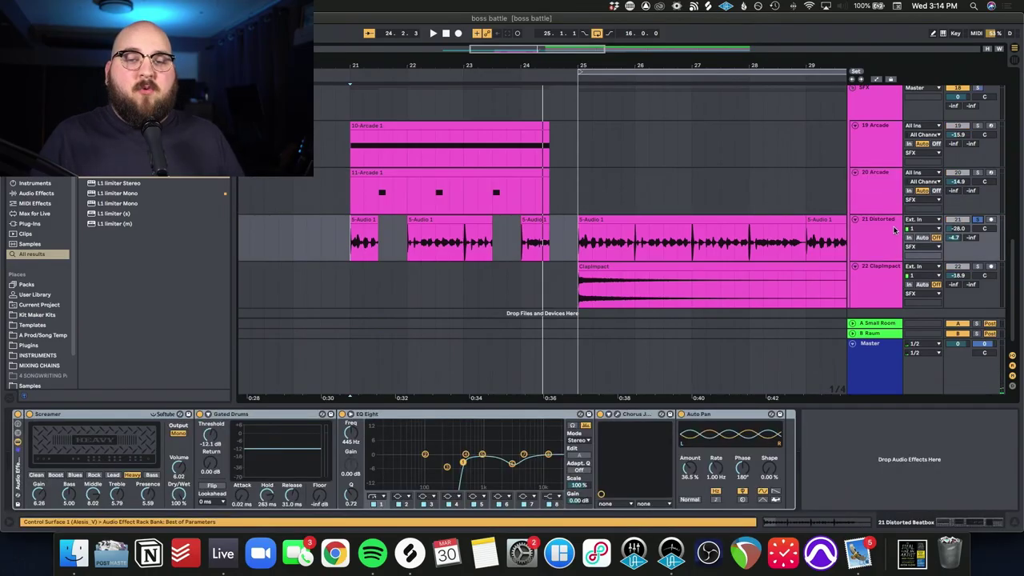
click(886, 232)
key(space)
click(349, 256)
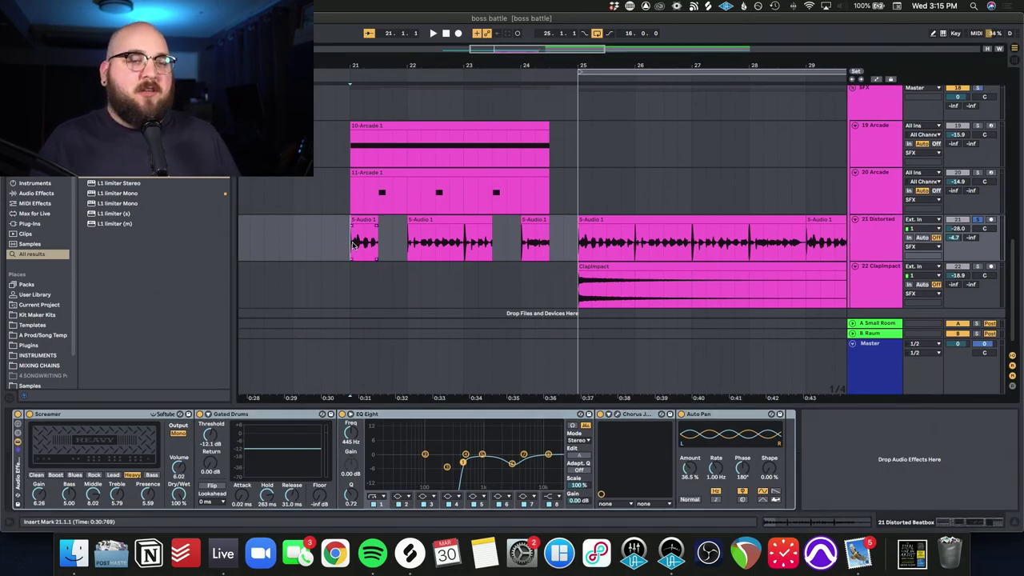
key(space)
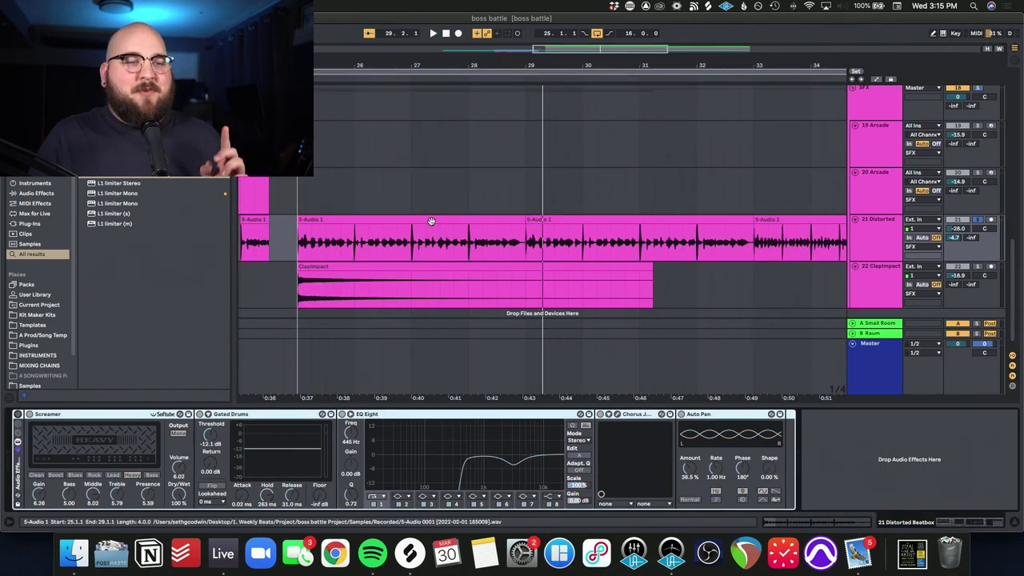
- Try a shortened version of the Distorted Beatbox clip at bar 25 during playback, and undo the clip change
click(431, 221)
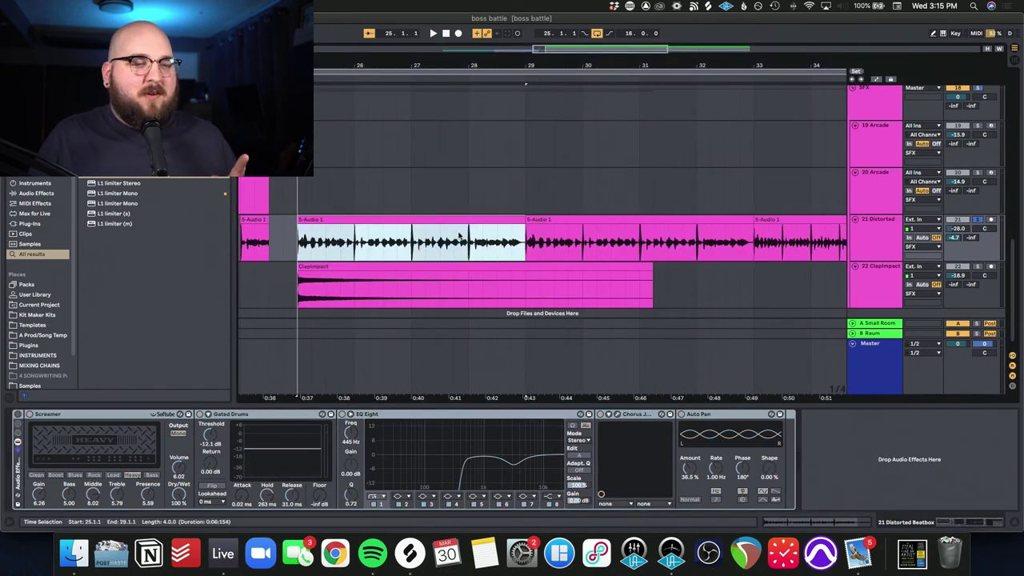
double_click(419, 225)
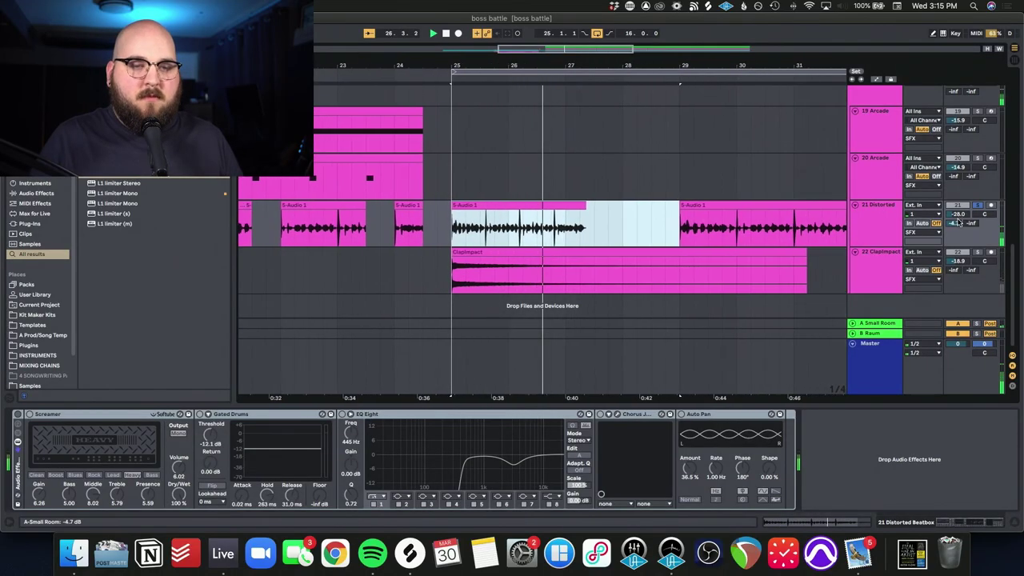
key(super+z)
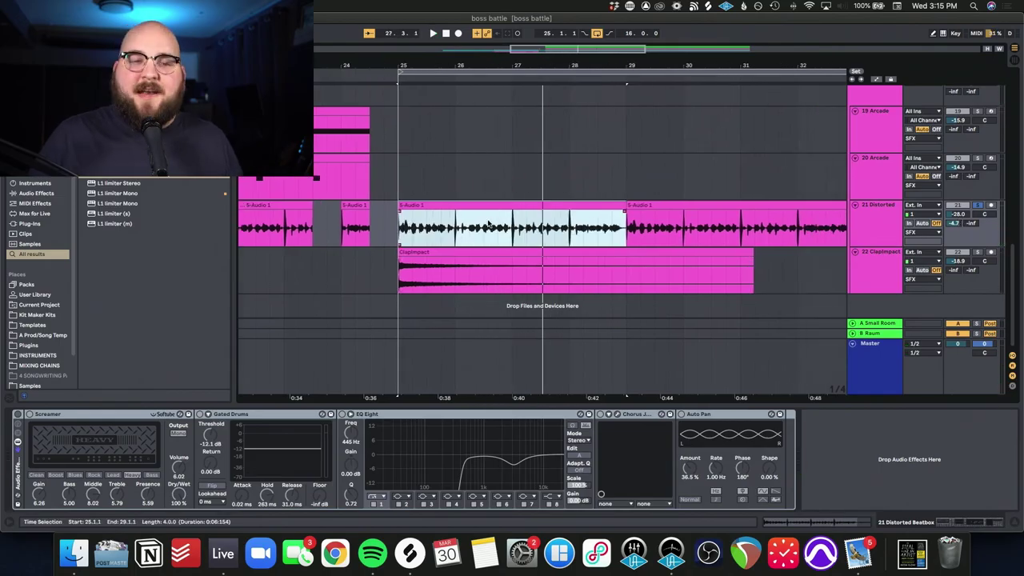
- Examine the warp and transpose settings of the Distorted Beatbox clip at bar 25
key(shift+Tab)
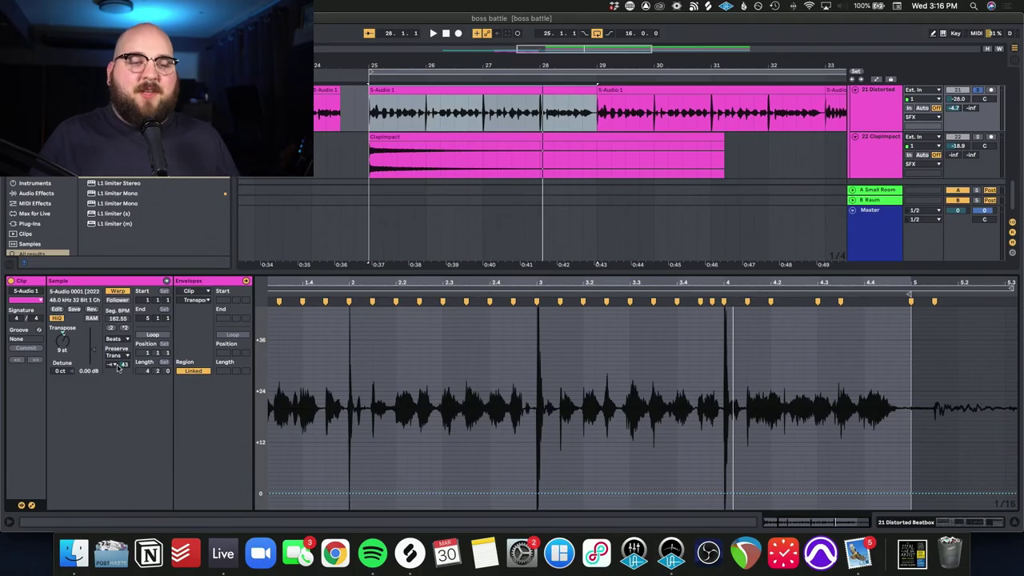
key(shift+Tab)
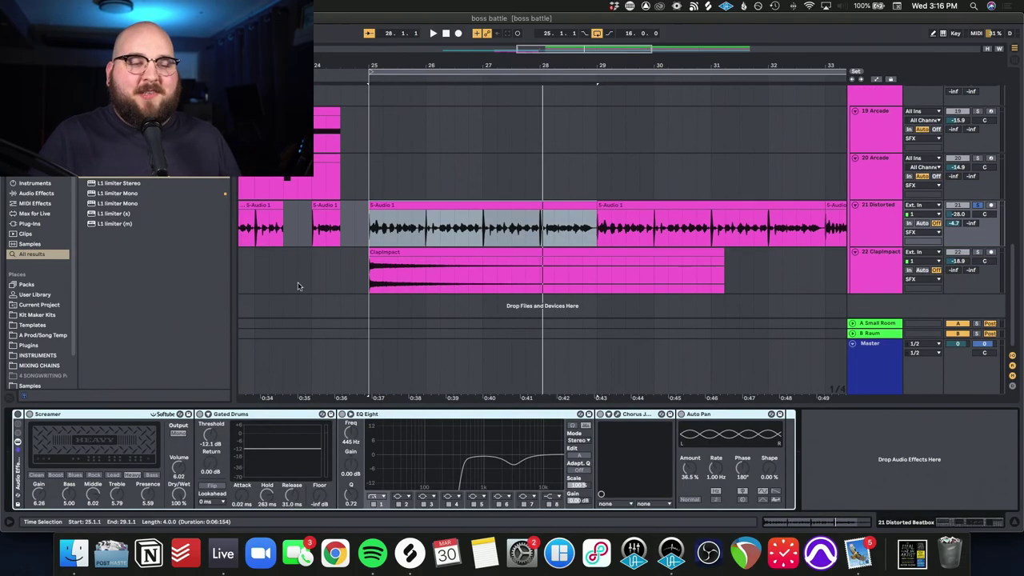
- Audition the soloed Distorted Beatbox track from bar 25 while switching Screamer, Gated Drums and EQ Eight back on one by one
click(54, 415)
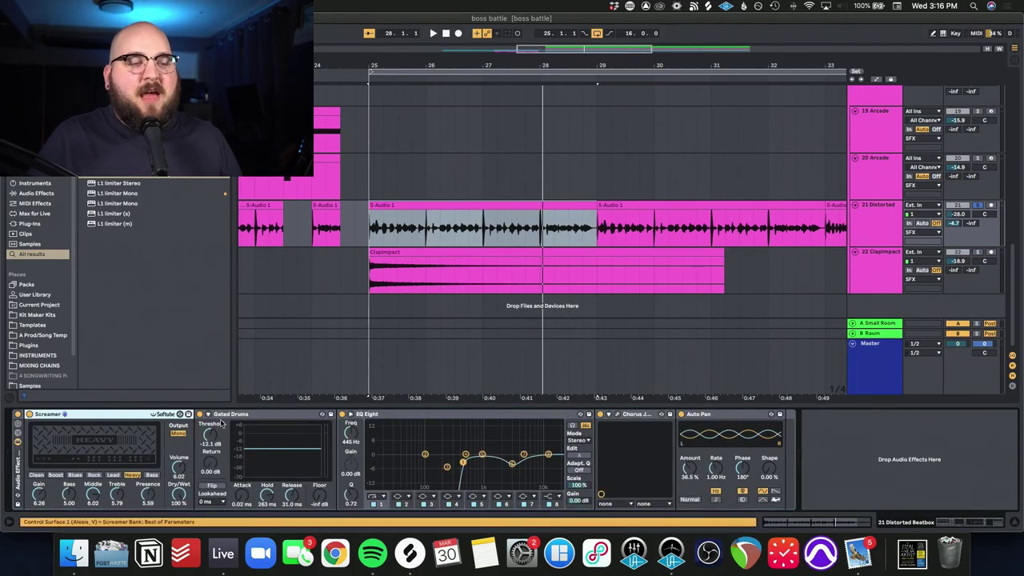
key(space)
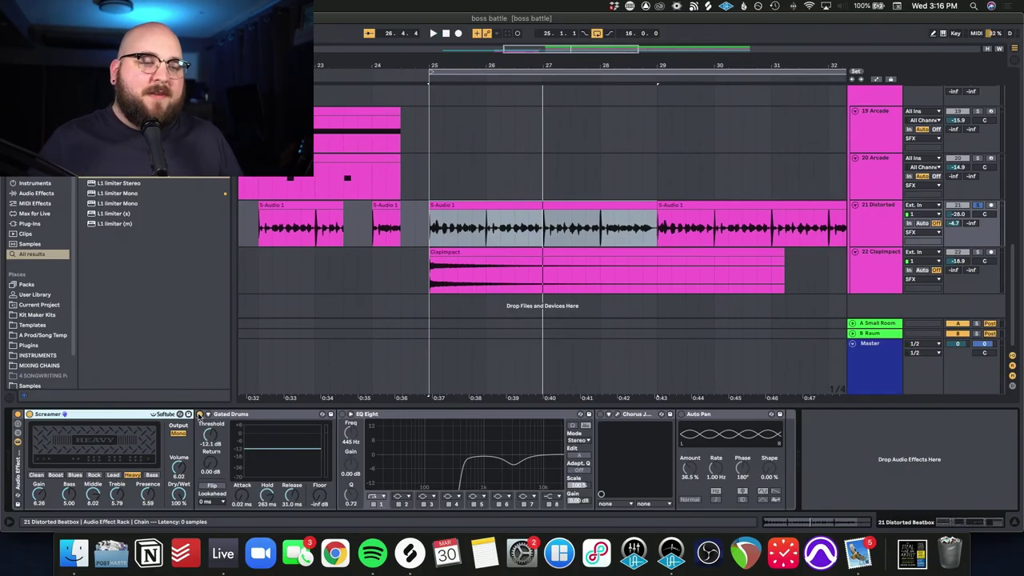
key(space)
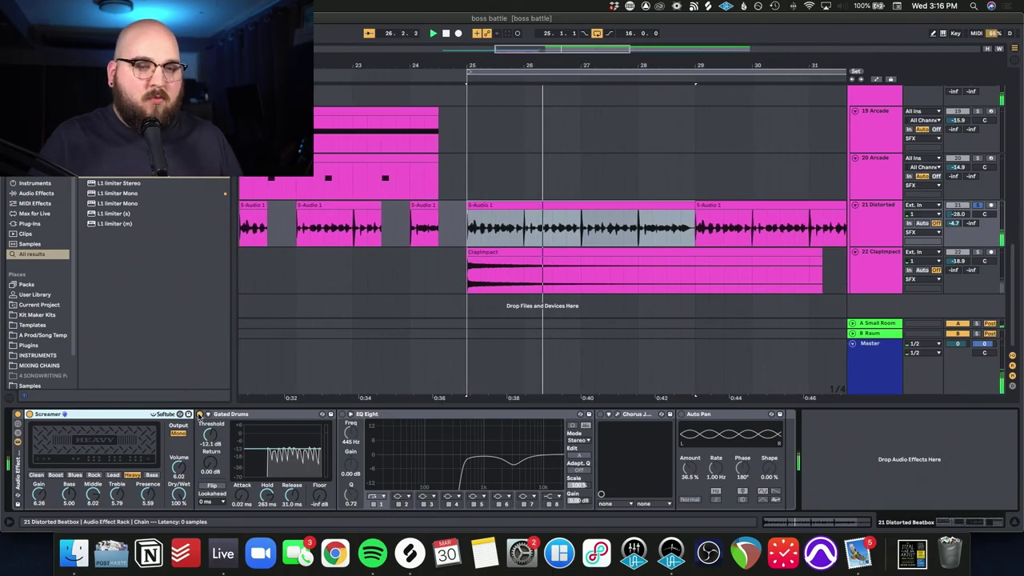
click(341, 414)
key(space)
key(space)
key(space)
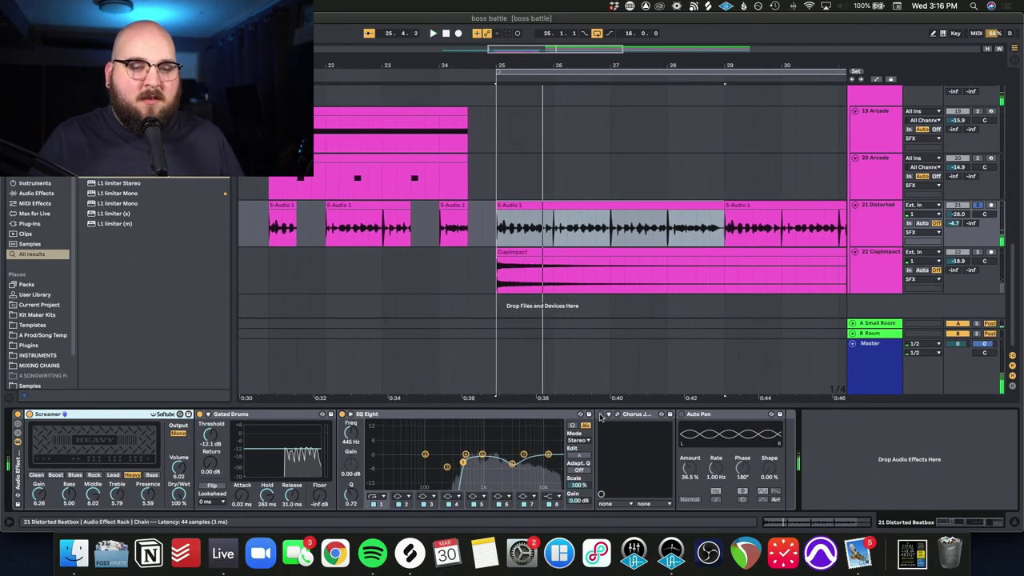
- Enable Chorus JUN-6 on the Distorted Beatbox, audition it with its interface in view, and switch Auto Pan on
click(600, 415)
click(617, 414)
drag(84, 53, 360, 55)
key(space)
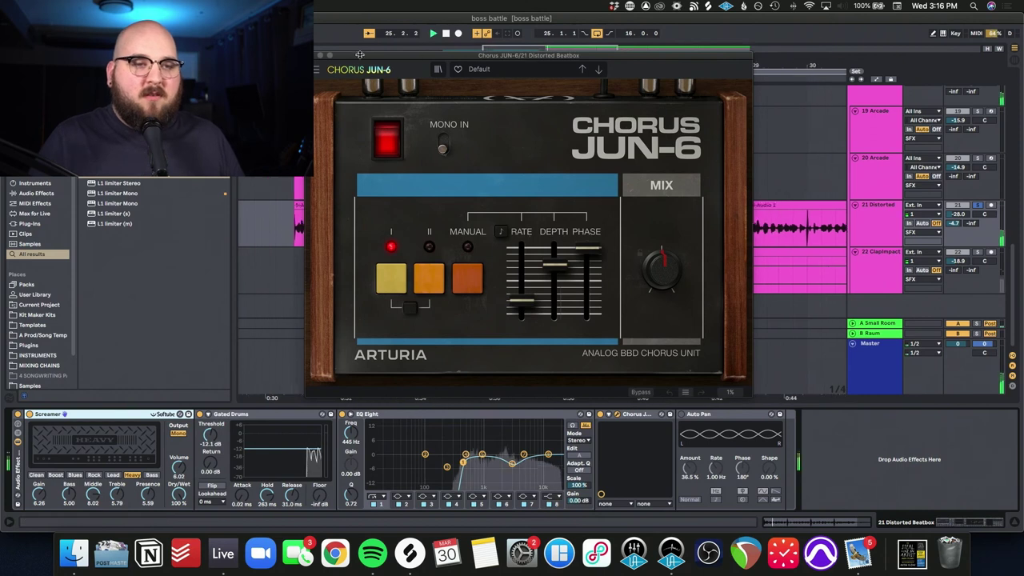
key(space)
click(311, 55)
click(681, 413)
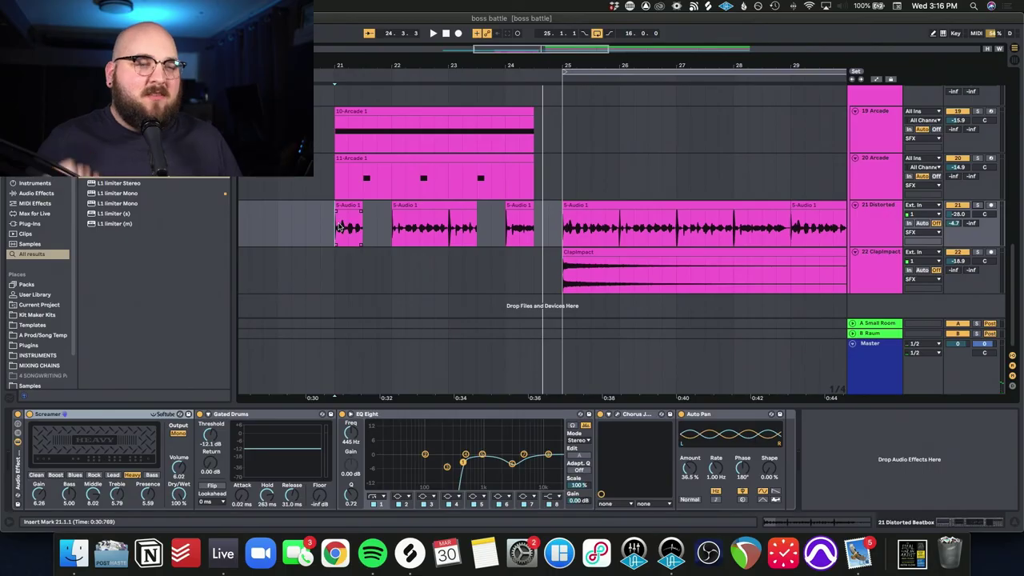
- Play the unsoloed tracks from bar 21, and replay from the ClapImpact clip at bar 25
key(space)
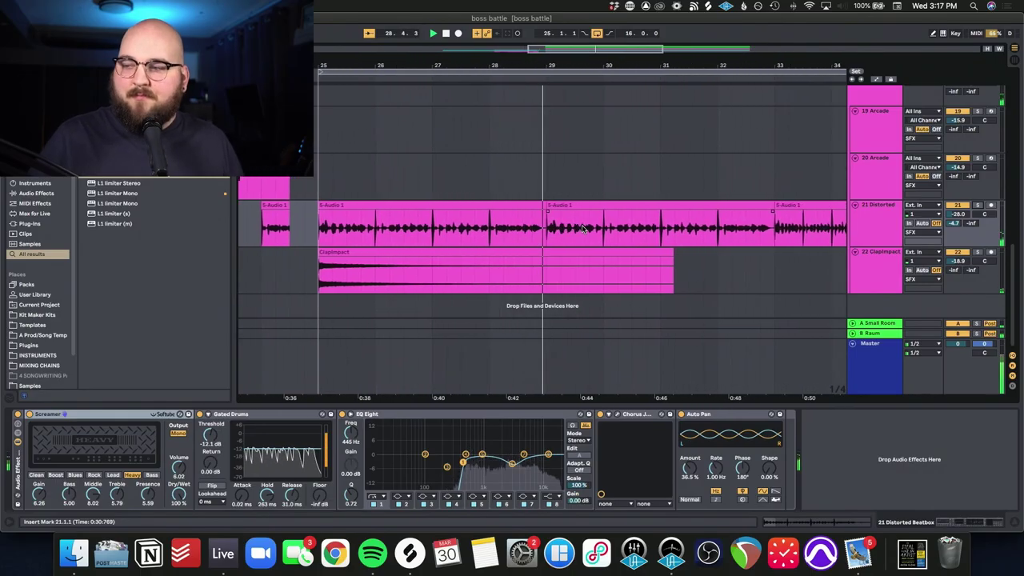
click(323, 272)
key(space)
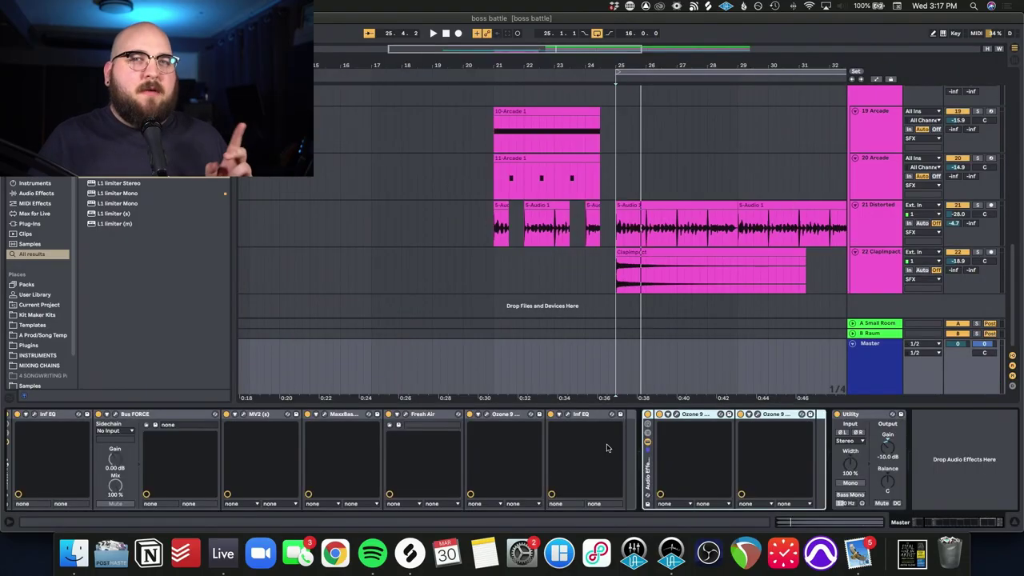
- Examine the Master track's effect chain from its start, including the soothe2 curve and settings
scroll(606, 448, left, 3)
scroll(607, 448, left, 1)
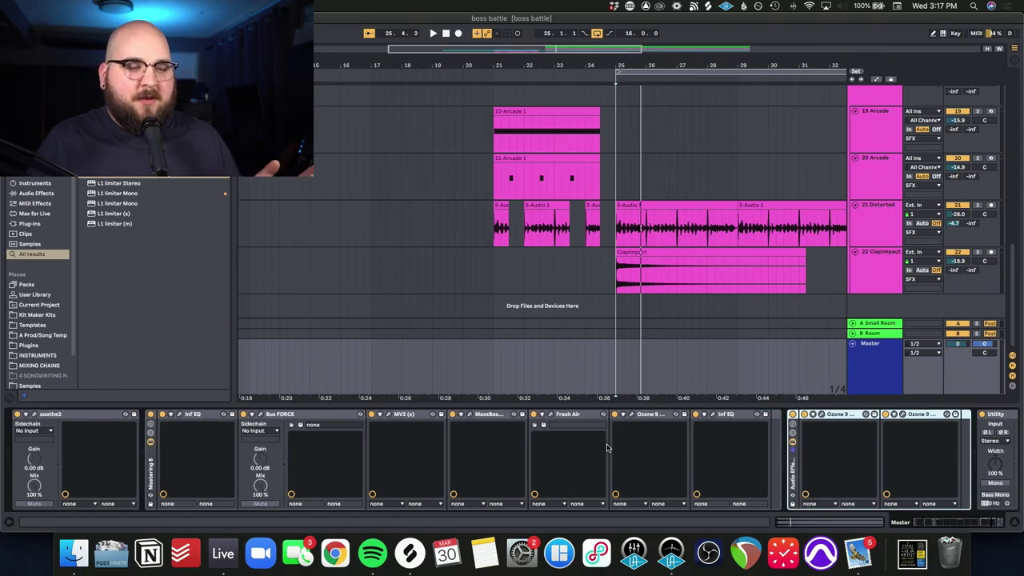
click(35, 414)
drag(480, 106, 623, 105)
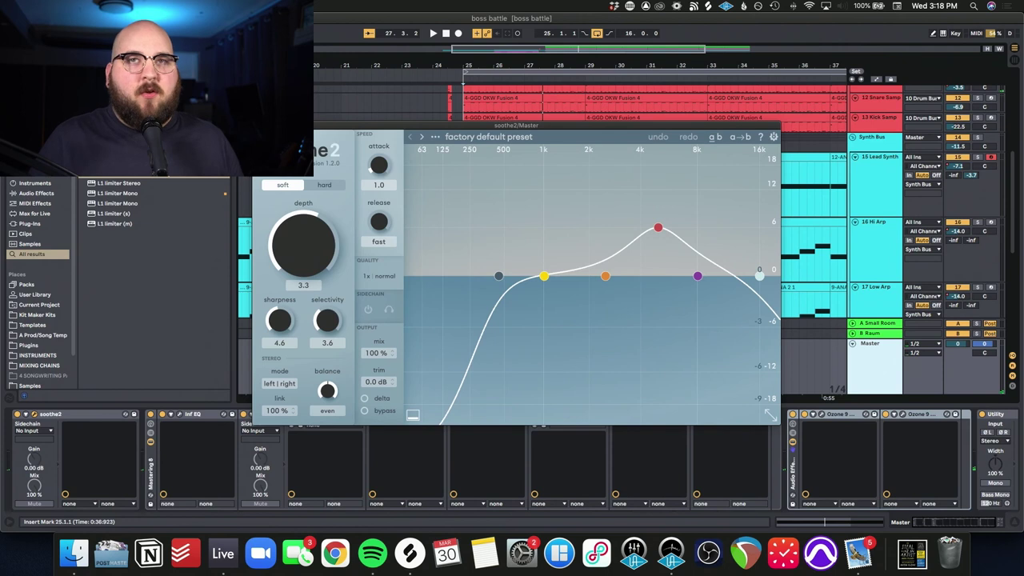
click(259, 126)
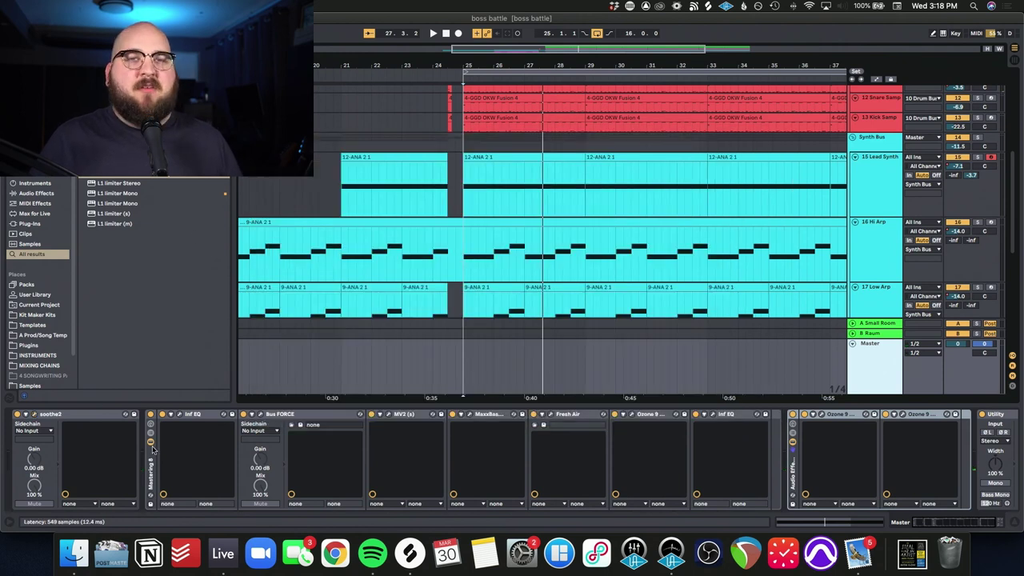
- Inspect the low-end filter bands of the first Infinity EQ and the Bus FORCE settings in the mastering rack
click(179, 415)
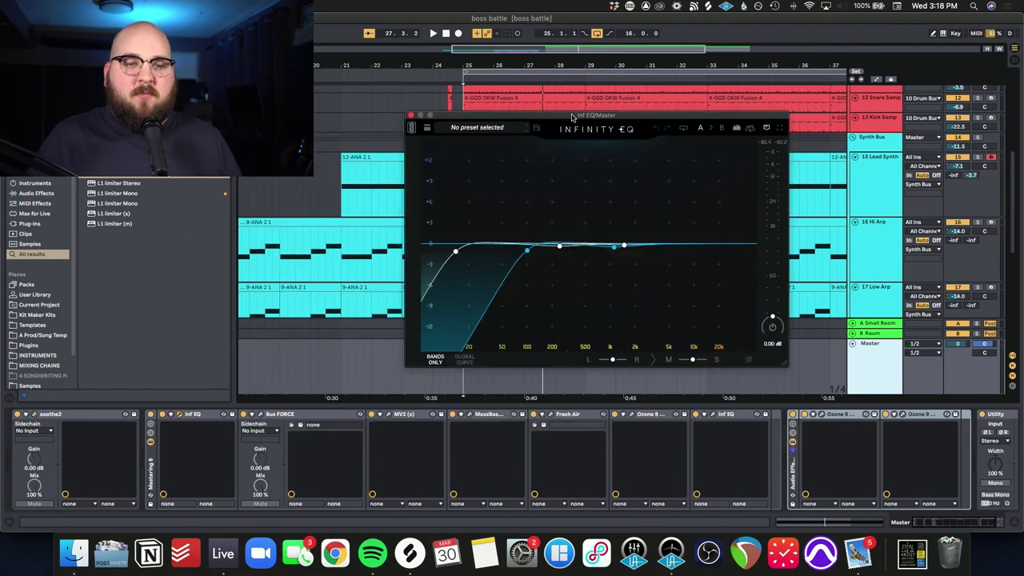
click(455, 253)
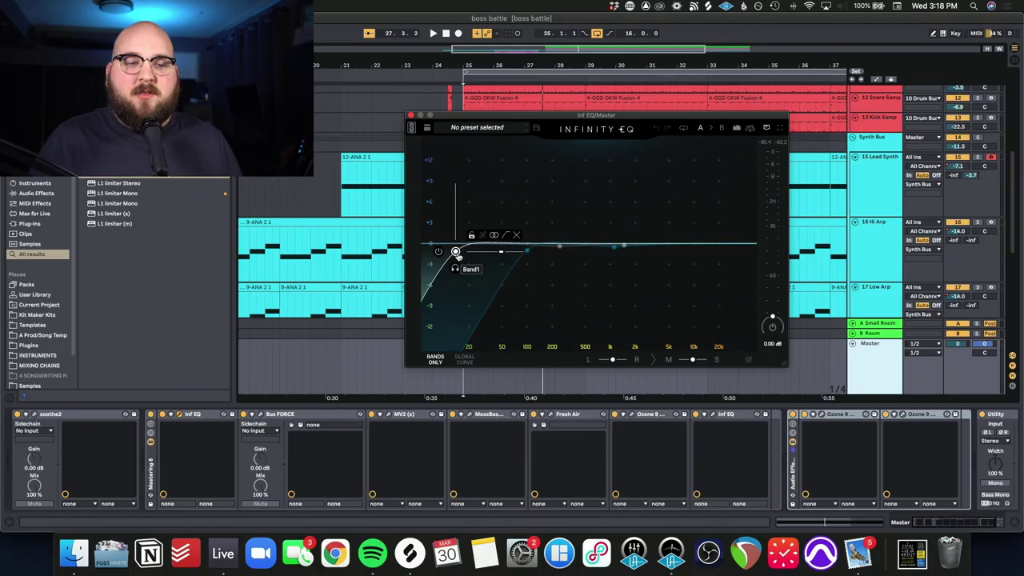
mouse_move(529, 253)
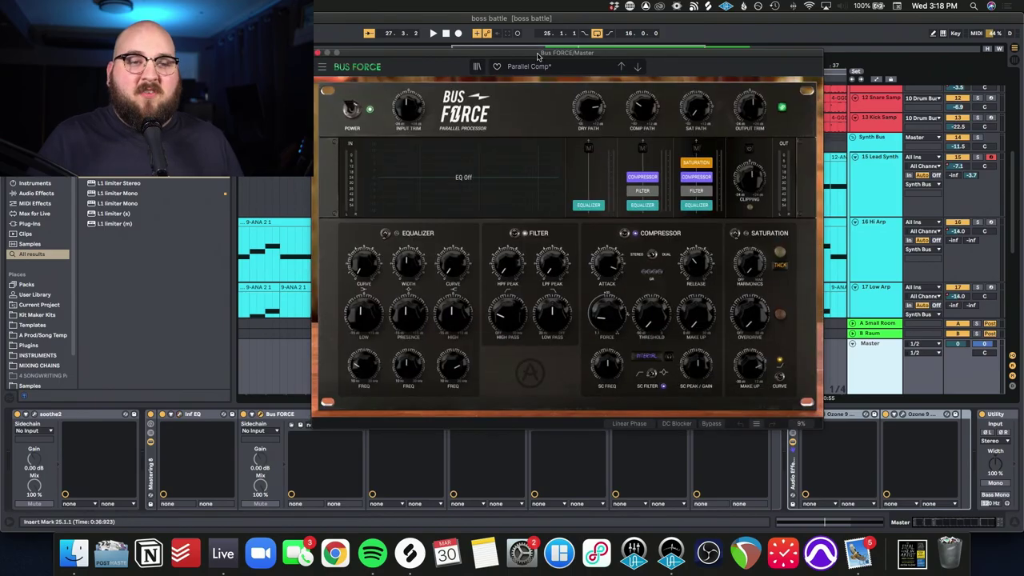
drag(525, 56, 544, 56)
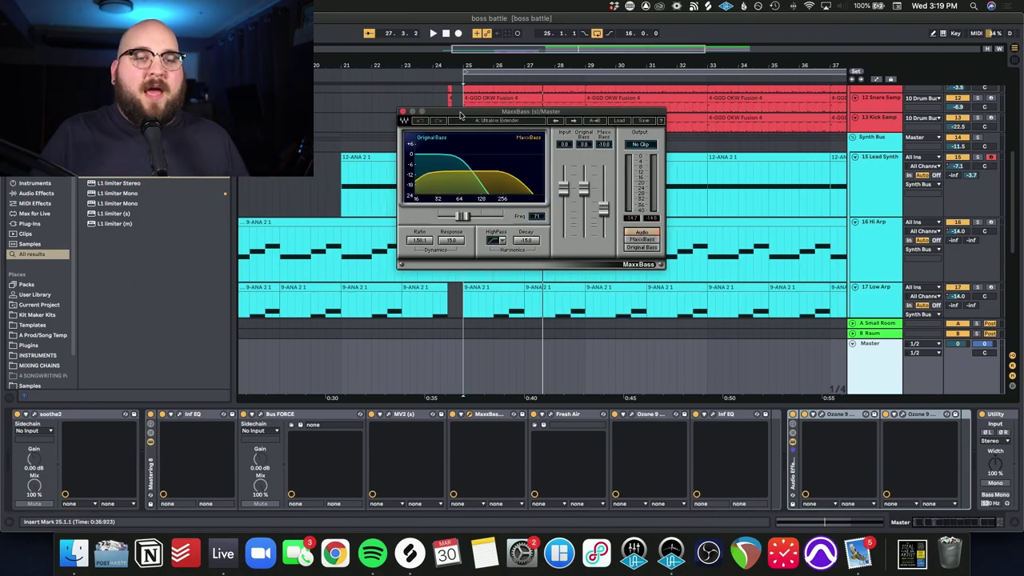
- Review the MaxxBass settings and the Fresh Air mid and high amounts in the mastering rack
drag(456, 120, 436, 123)
click(381, 119)
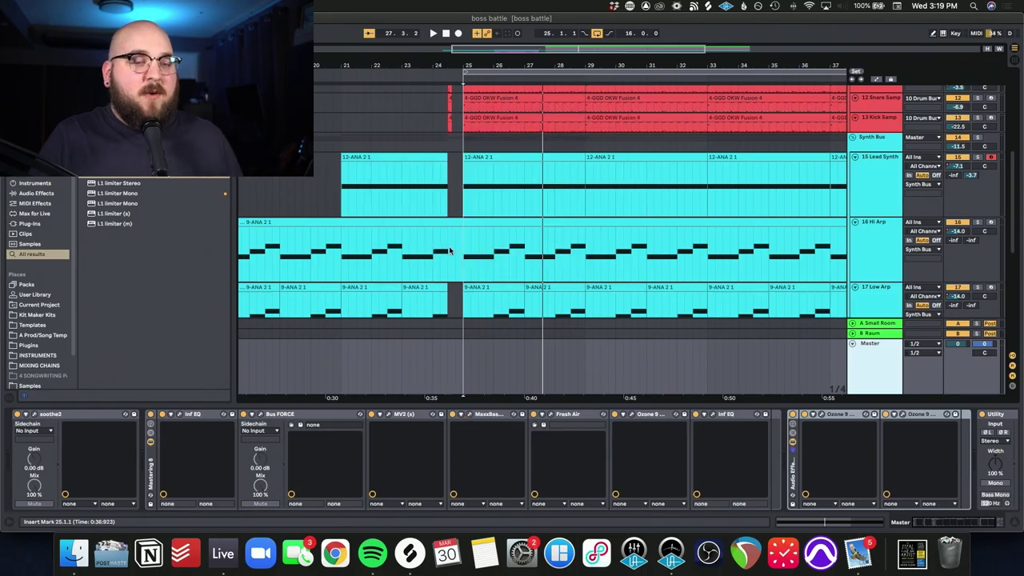
click(551, 414)
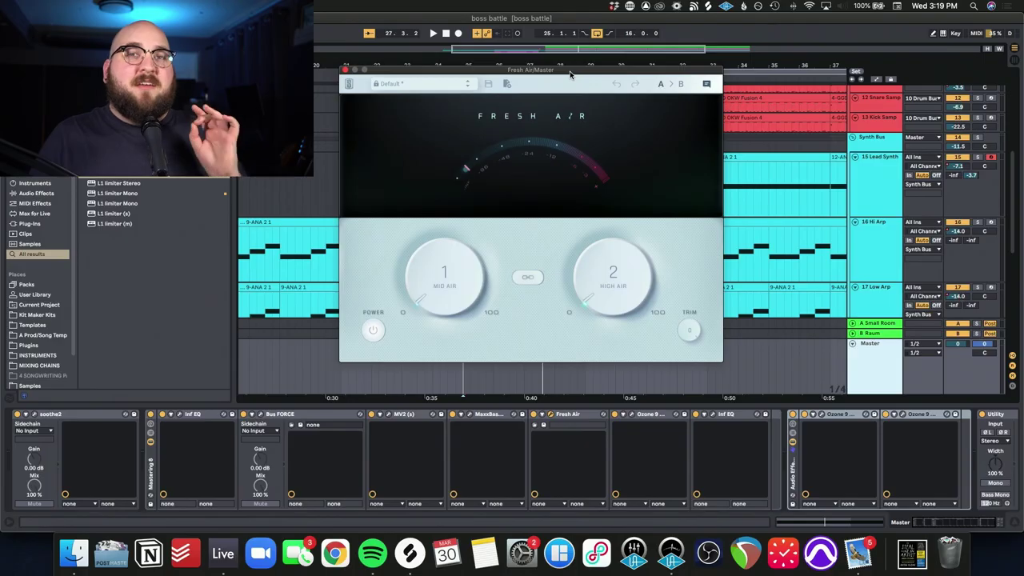
click(345, 70)
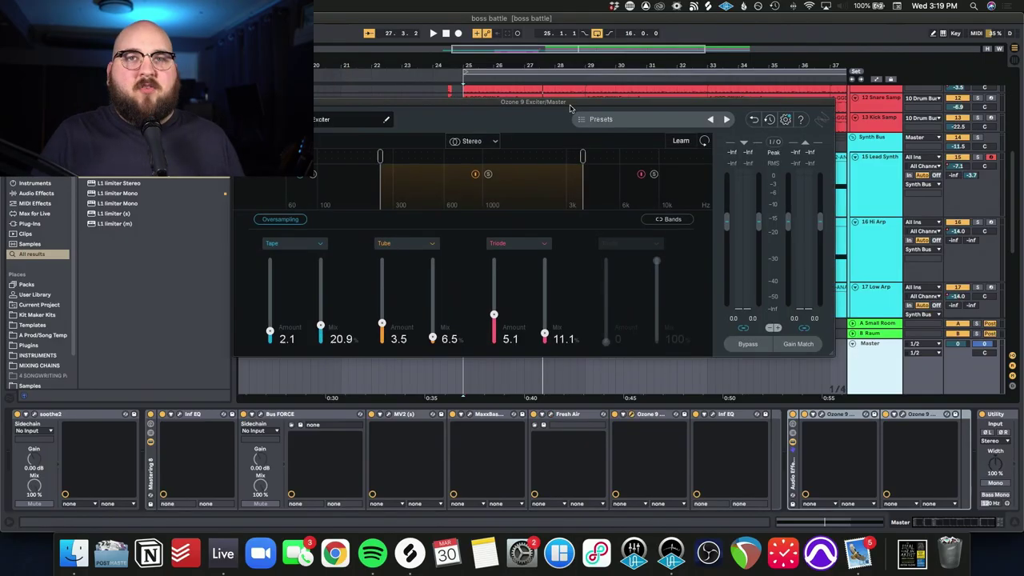
- Inspect the Ozone 9 Exciter bands and the high-frequency band of the second Infinity EQ on the Master
drag(581, 110, 578, 124)
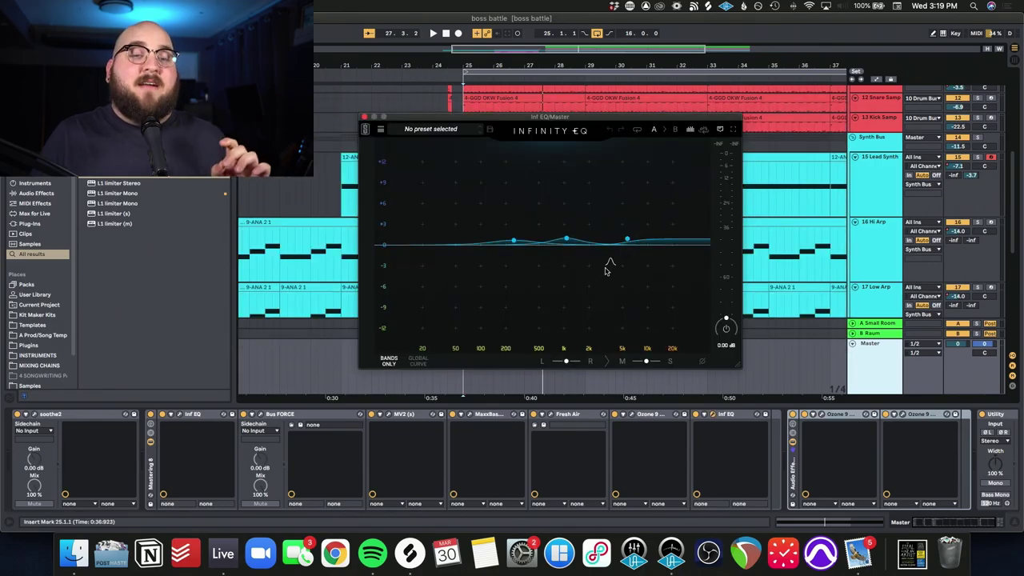
mouse_move(624, 247)
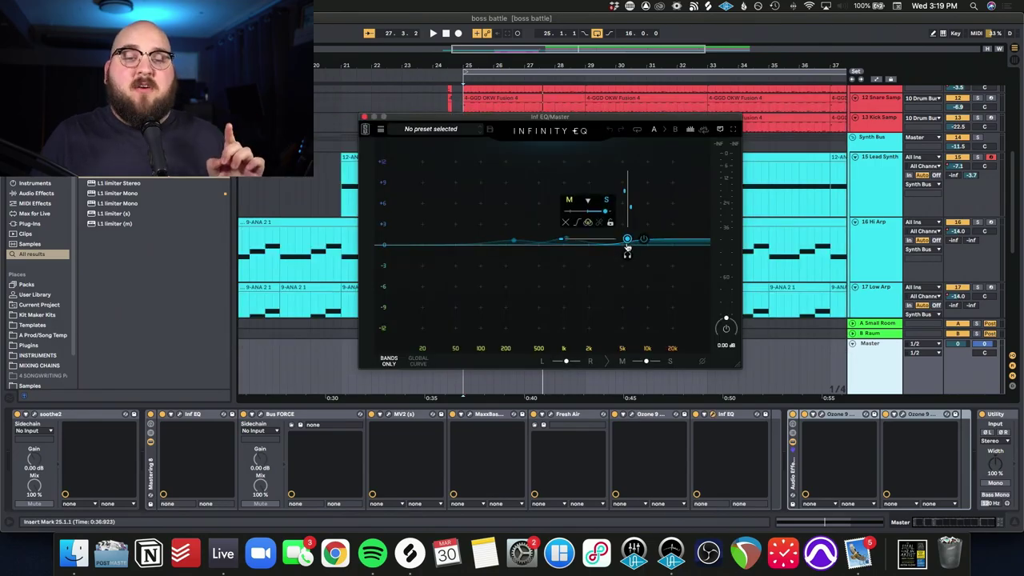
click(364, 118)
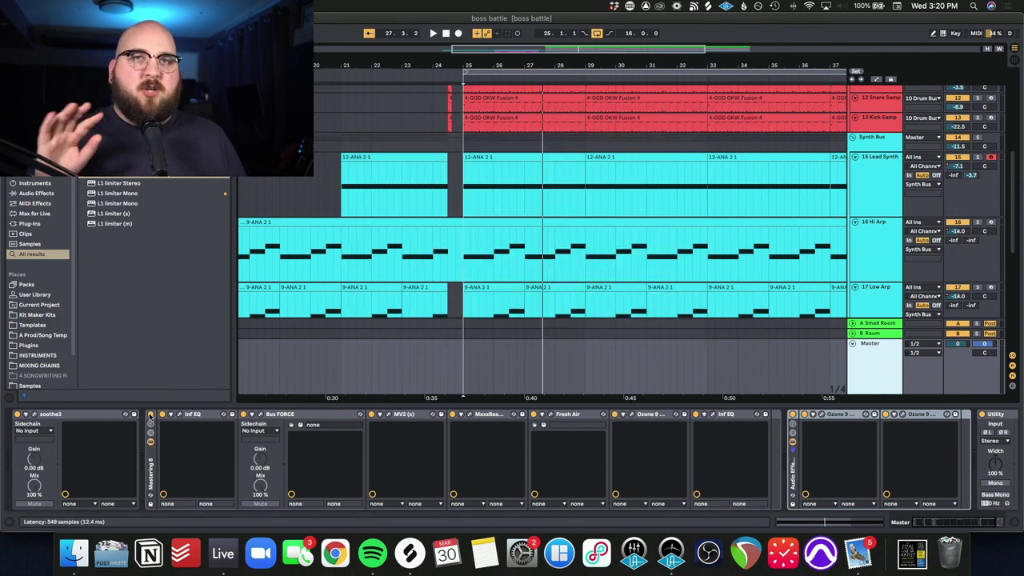
- Play the full mix from bar 25 with the Master effect chain in view
key(space)
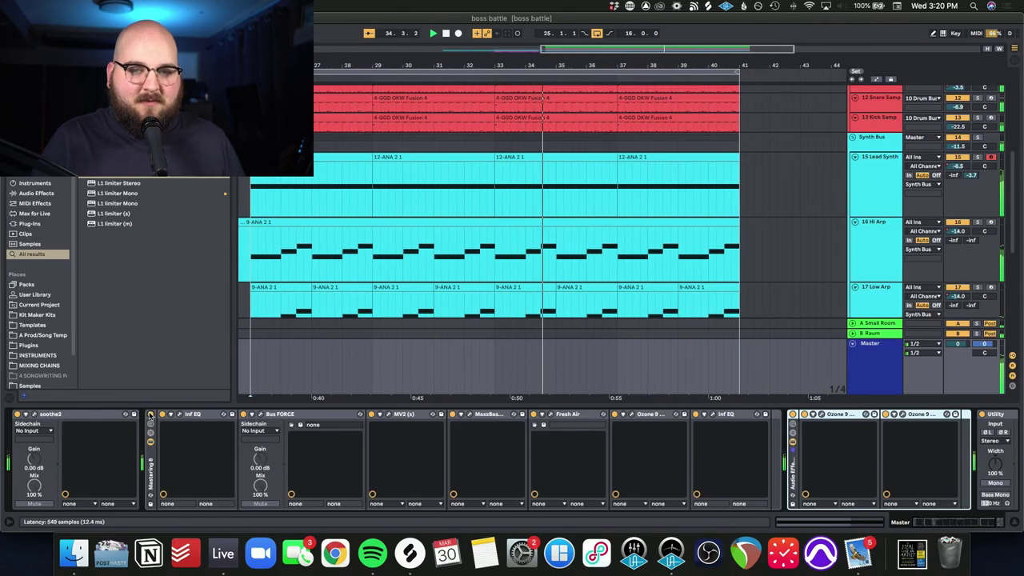
scroll(559, 333, down, 1)
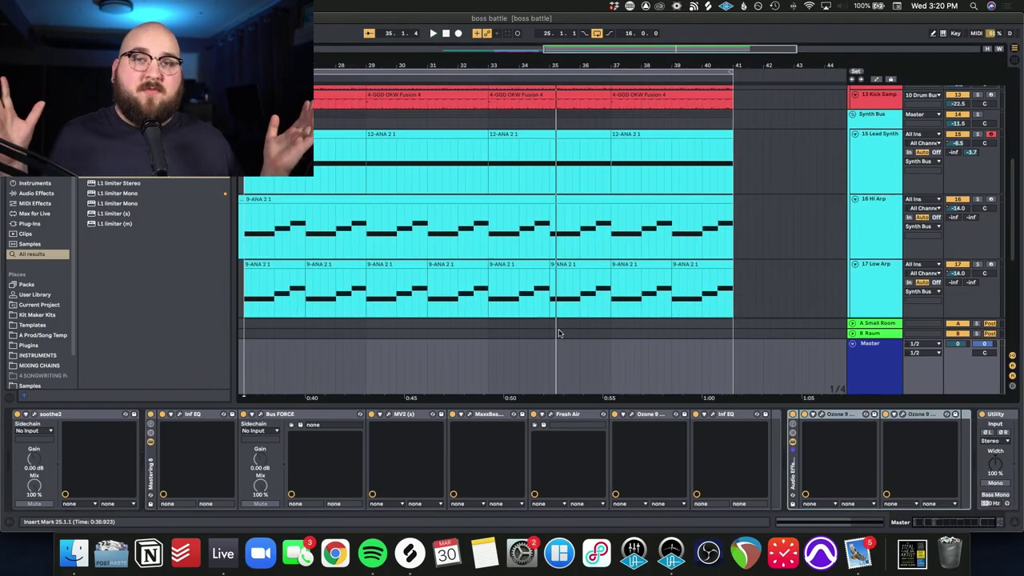